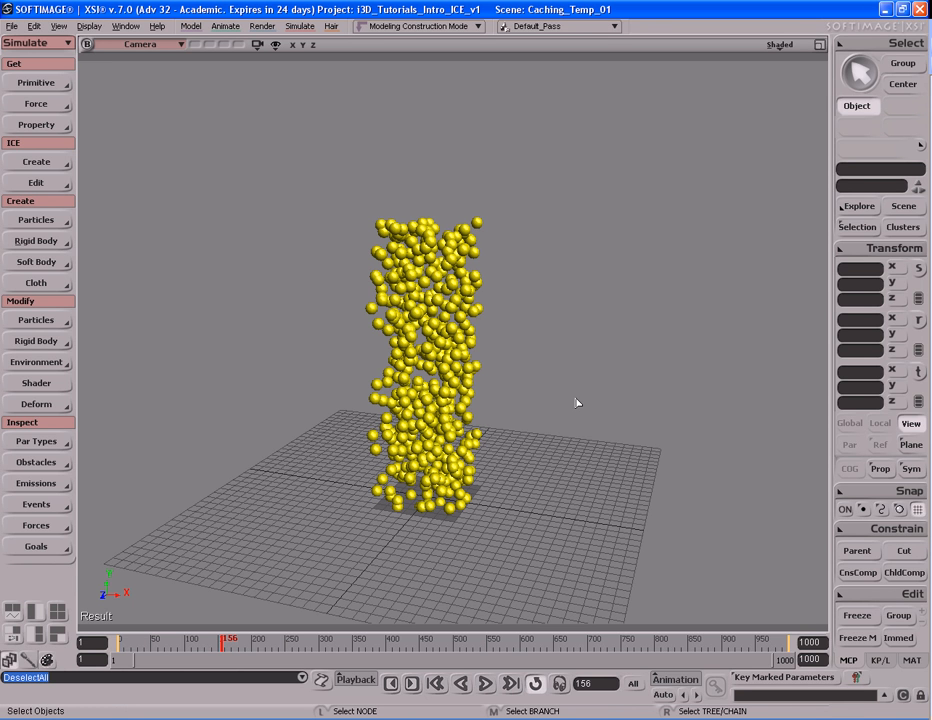
- Play the particle simulation, then rewind to the first frame and play it again
key("s")
left_click_drag(572, 393, 577, 393)
mouse_move(598, 395)
right_mouse_down()
mouse_move(568, 414)
mouse_move(589, 389)
mouse_move(595, 402)
right_mouse_up()
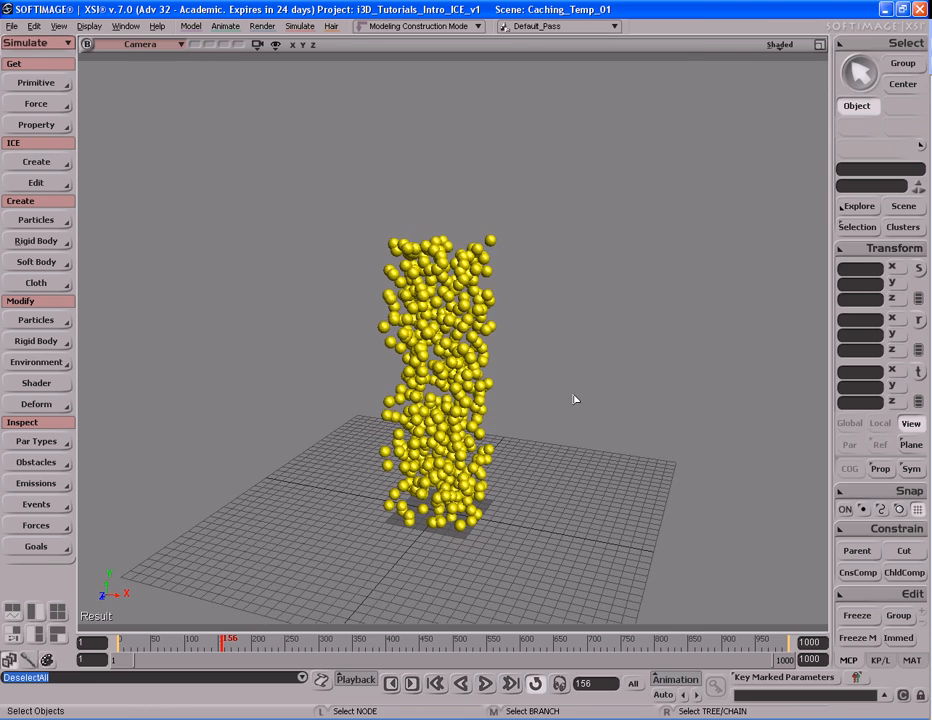
key("alt+period")
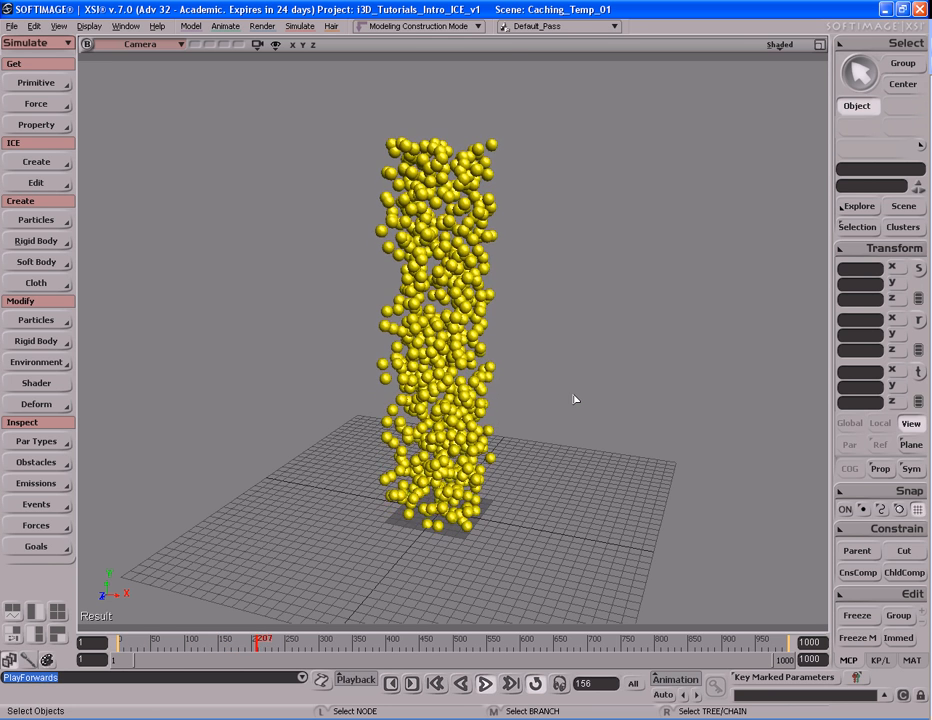
key("Escape")
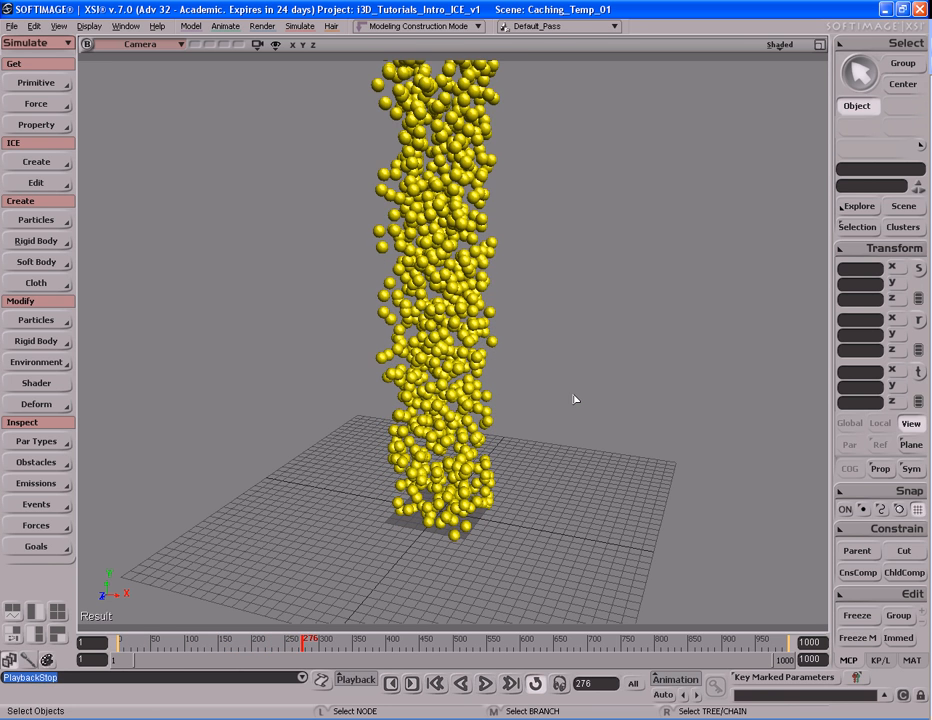
key("shift+comma")
key("alt+period")
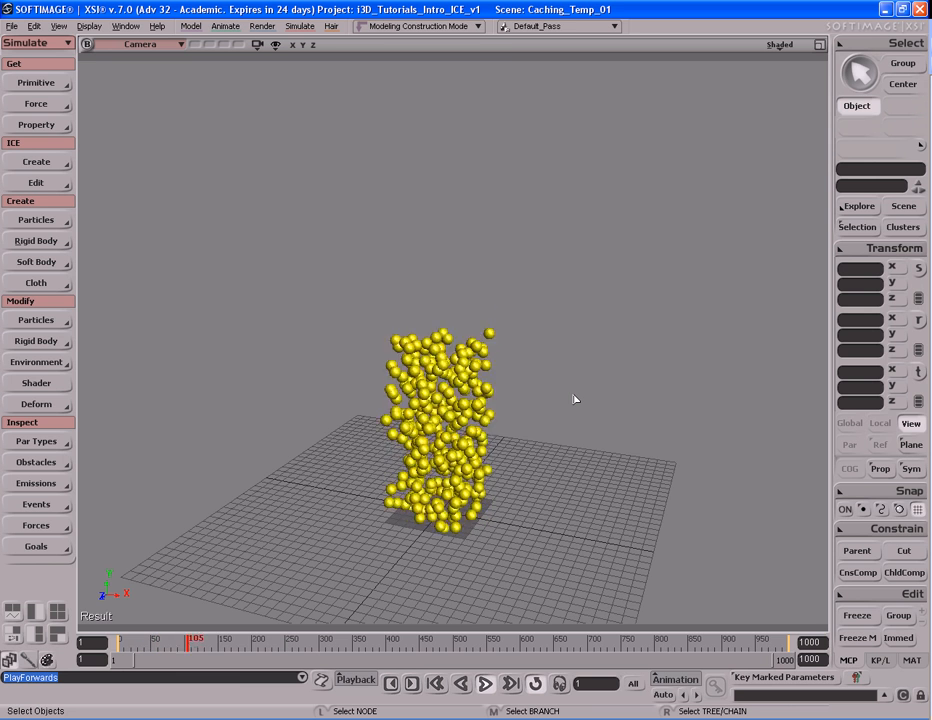
key("Escape")
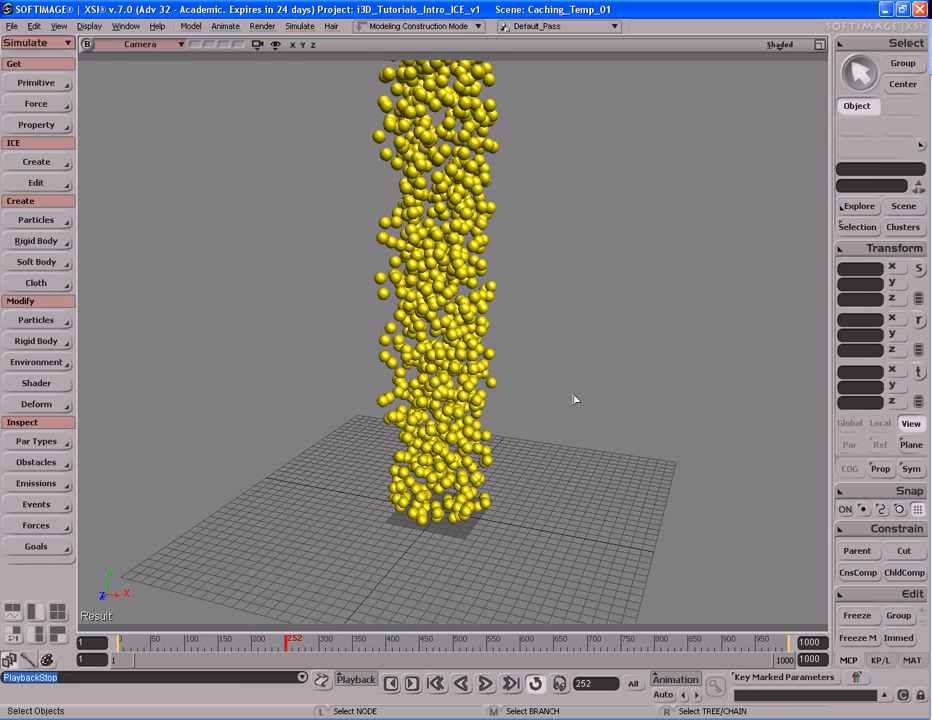
- Select the particle point cloud and set the current frame to 108
left_click_drag(364, 239, 519, 372)
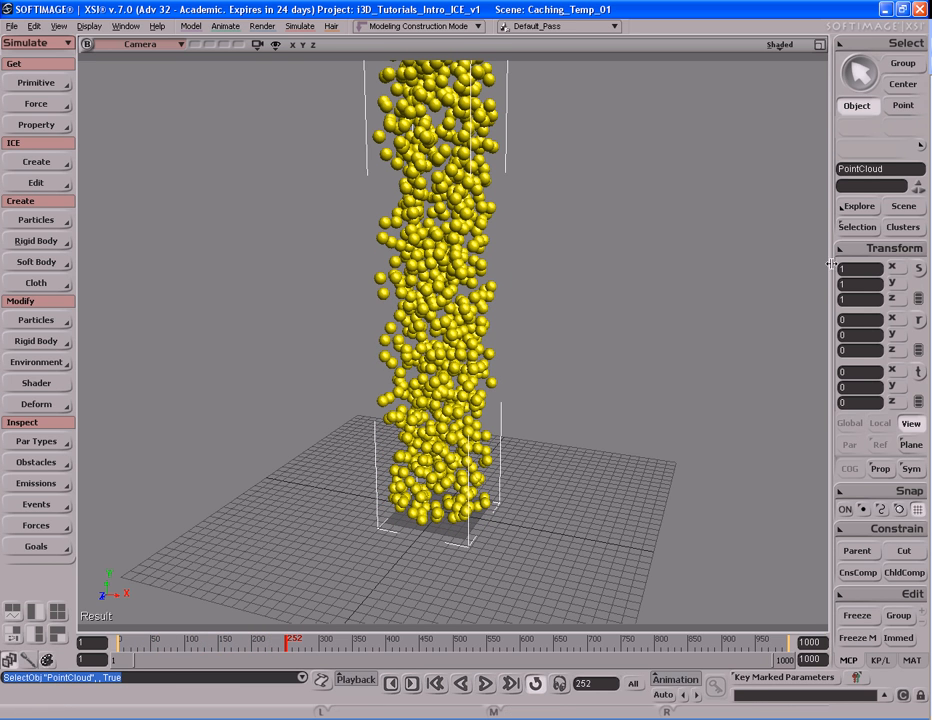
left_click(854, 230)
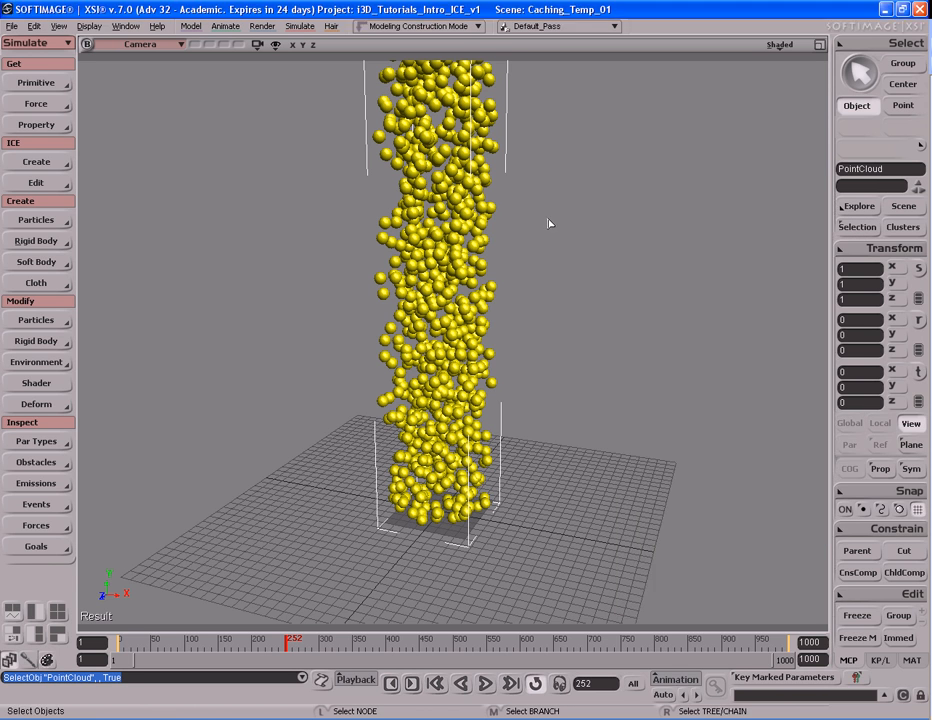
left_click_drag(384, 639, 193, 639)
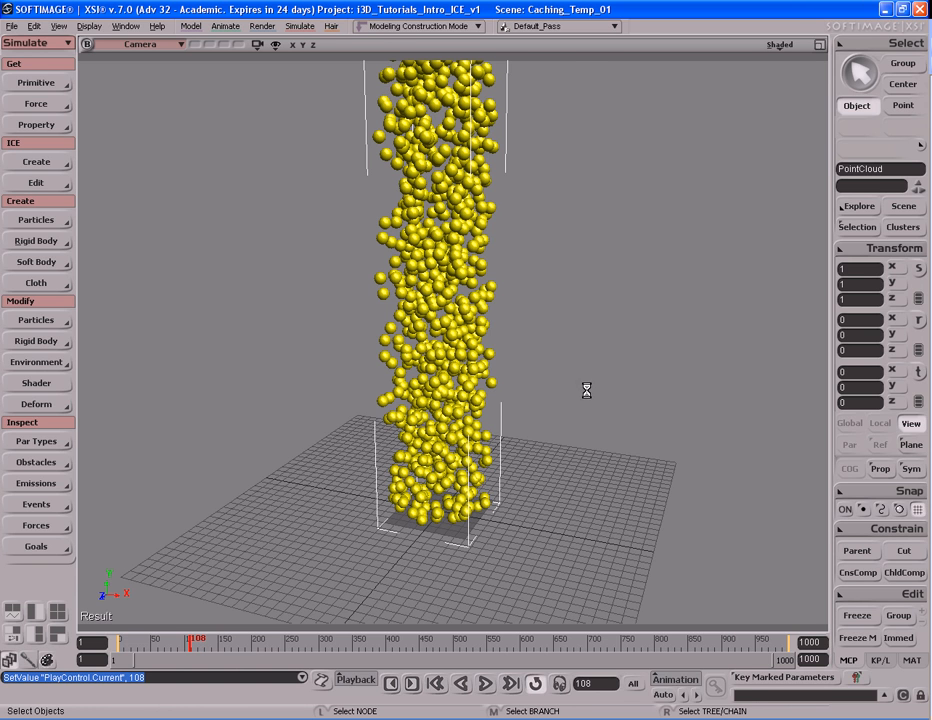
- Open the point cloud's ICE Tree in a taller window and bring the Simulate Particles node into view
key("alt+9")
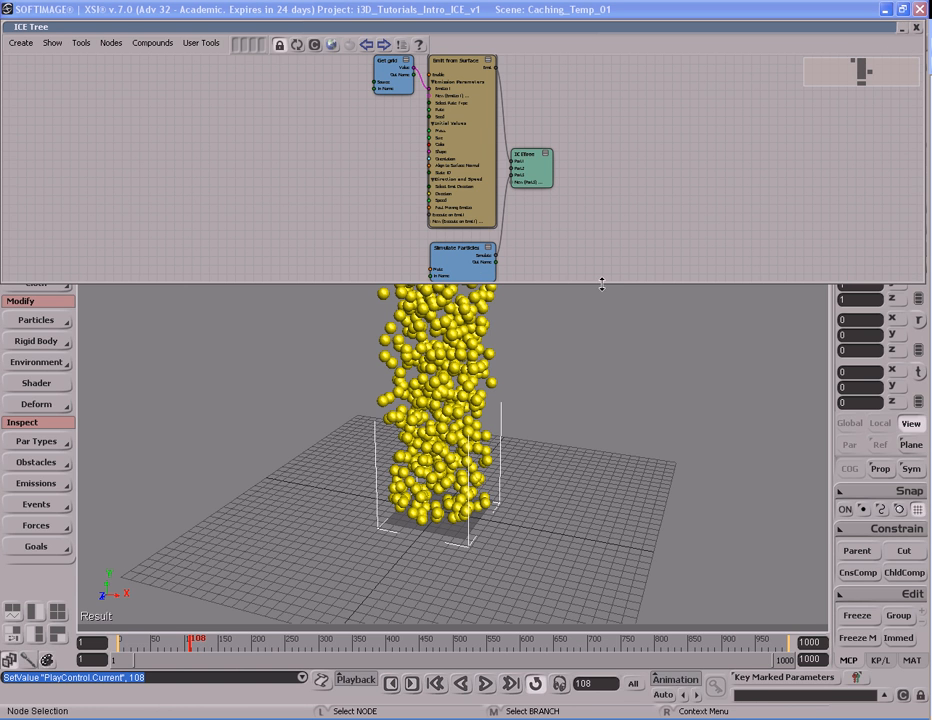
left_click_drag(601, 284, 603, 327)
scroll(477, 189, "up", 3)
left_click_drag(477, 189, 480, 266)
middle_click_drag(480, 266, 350, 254)
left_click_drag(464, 292, 451, 243)
middle_click_drag(451, 243, 286, 278)
left_click_drag(460, 263, 470, 216)
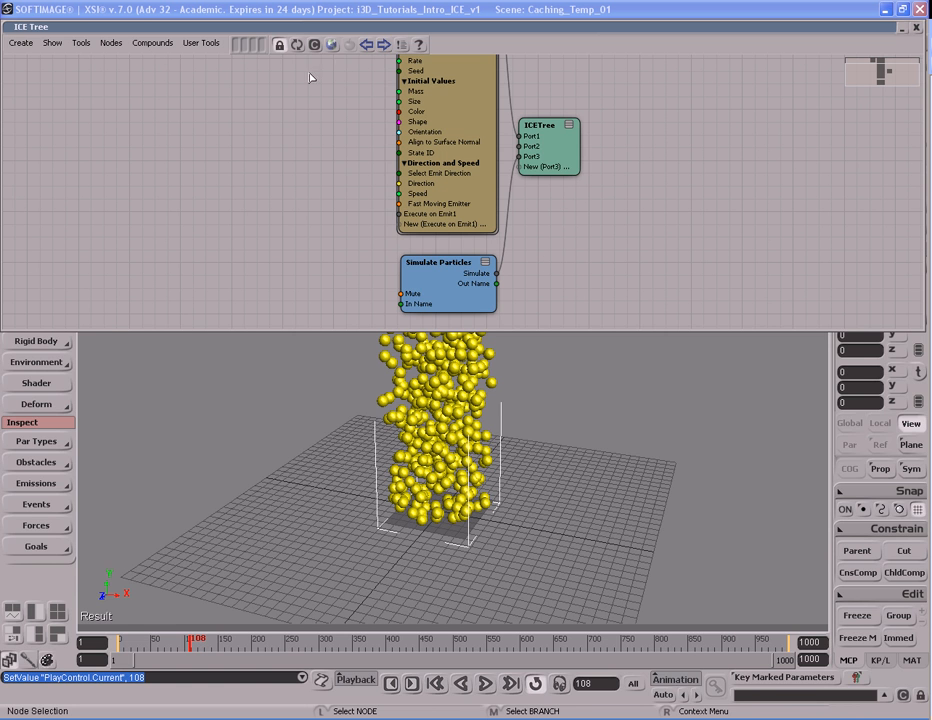
- Add a Cache on File node from the Data Access tools to the ICE tree and close the Preset Manager
left_click(243, 44)
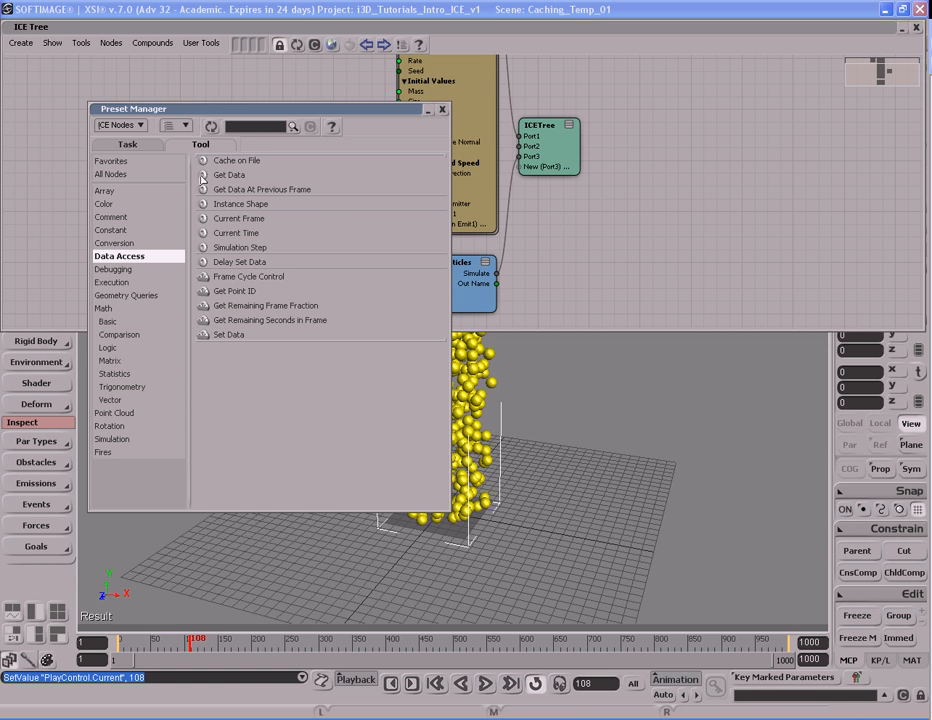
left_click(127, 146)
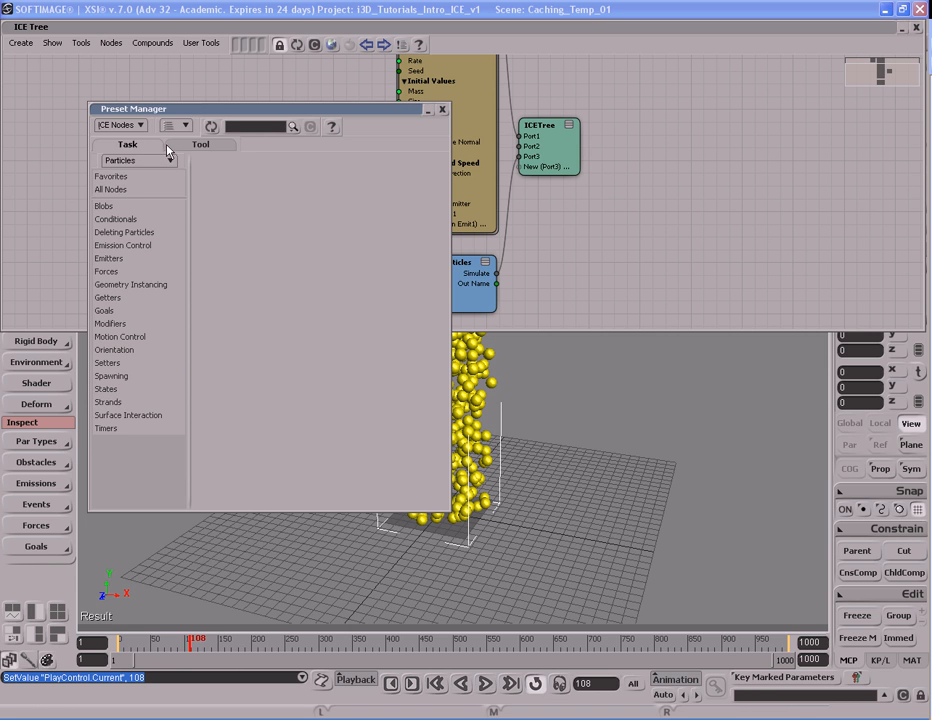
left_click(200, 145)
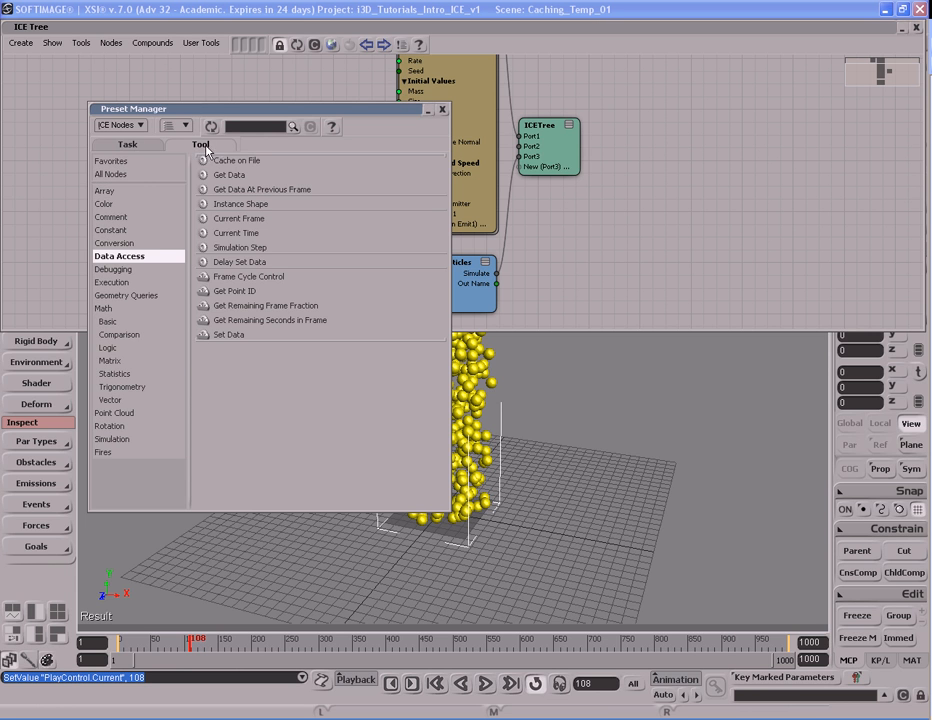
left_click(111, 217)
left_click(104, 190)
left_click(112, 269)
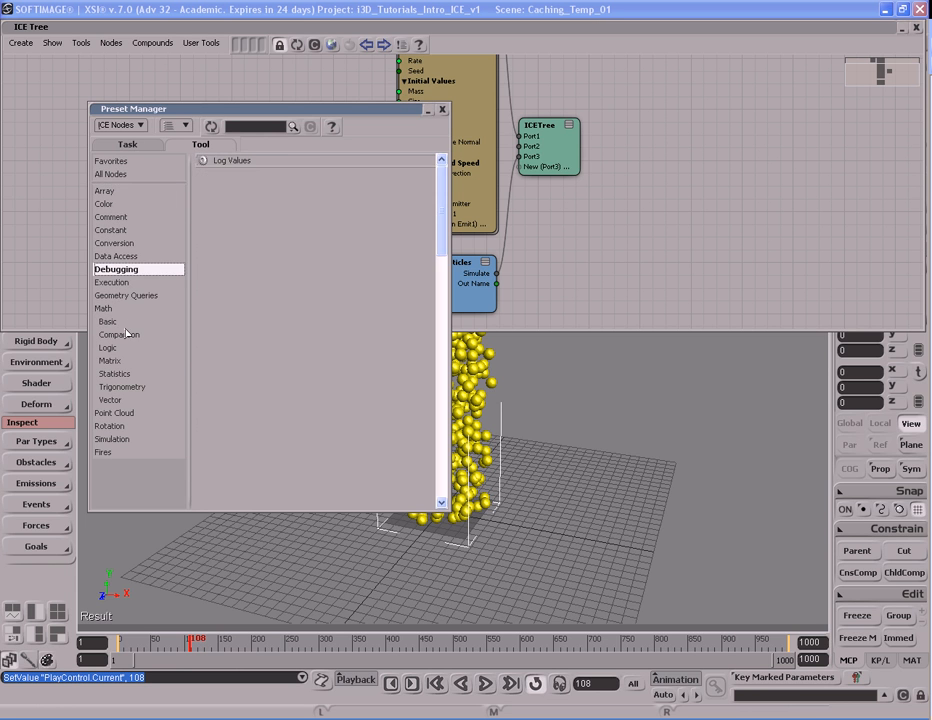
left_click(109, 347)
left_click(119, 257)
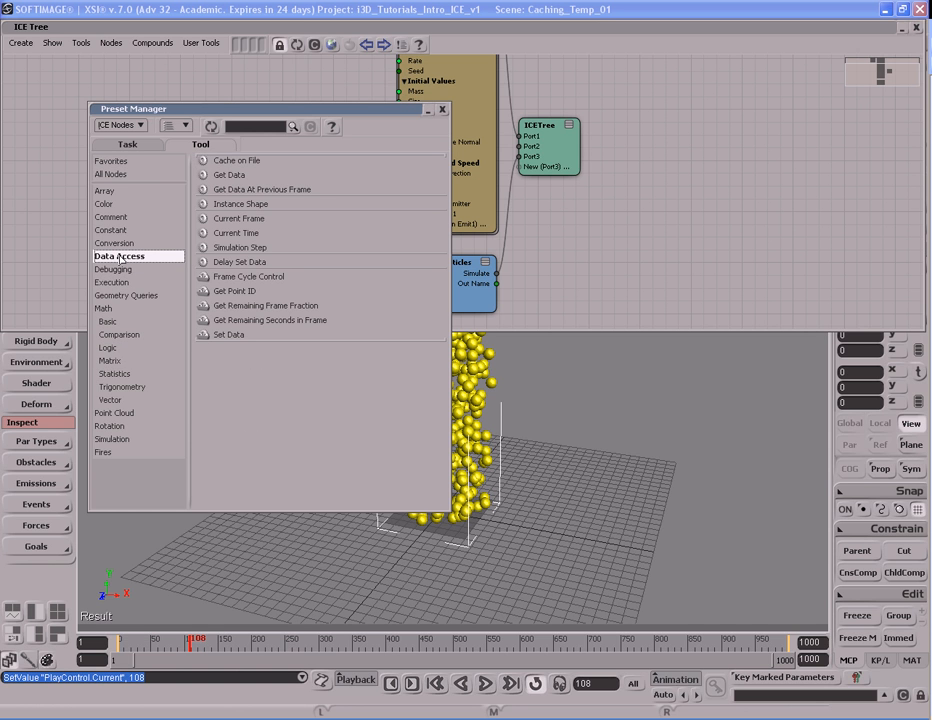
left_click(236, 163)
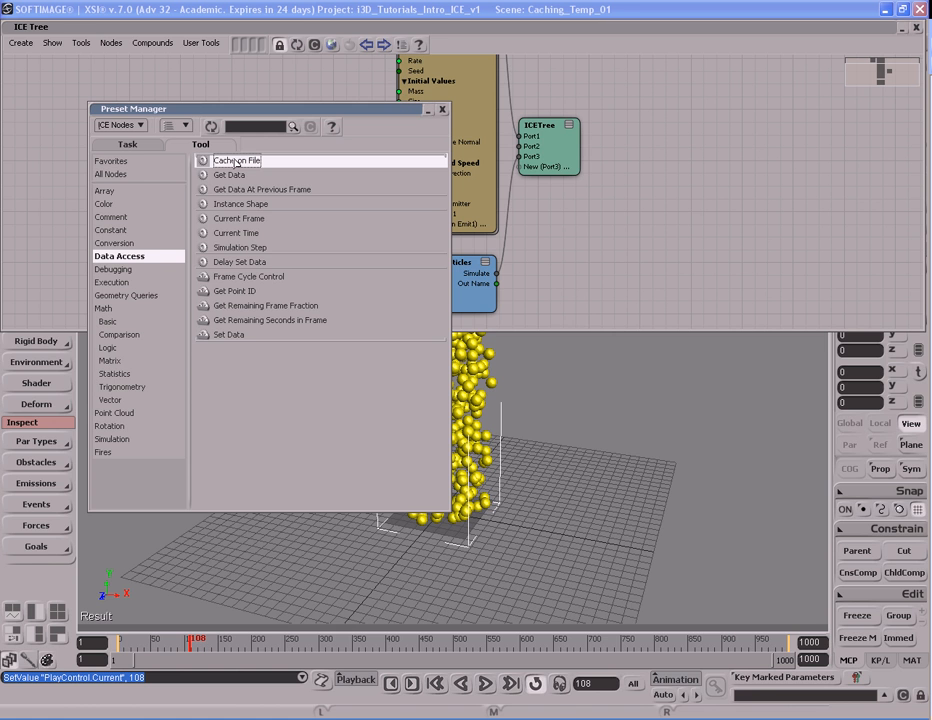
left_click_drag(236, 163, 614, 263)
left_click(443, 110)
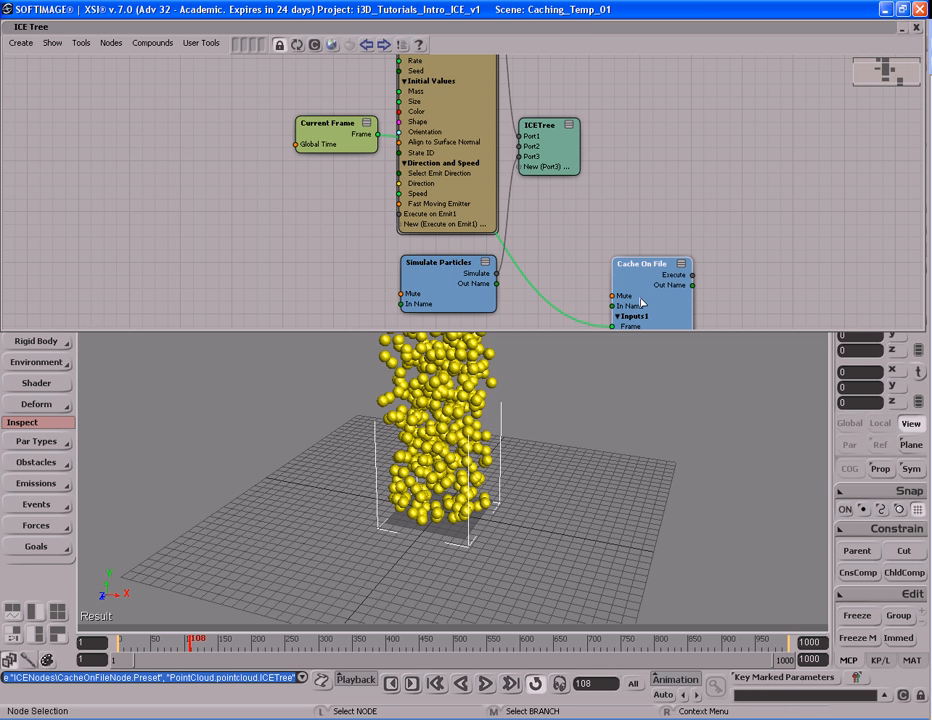
- Arrange the Cache On File and Current Frame nodes below Simulate Particles, and move the ICETree node down beside them
left_click_drag(655, 305, 554, 228)
middle_click_drag(562, 241, 336, 245)
left_click(320, 143)
left_click_drag(116, 138, 181, 251)
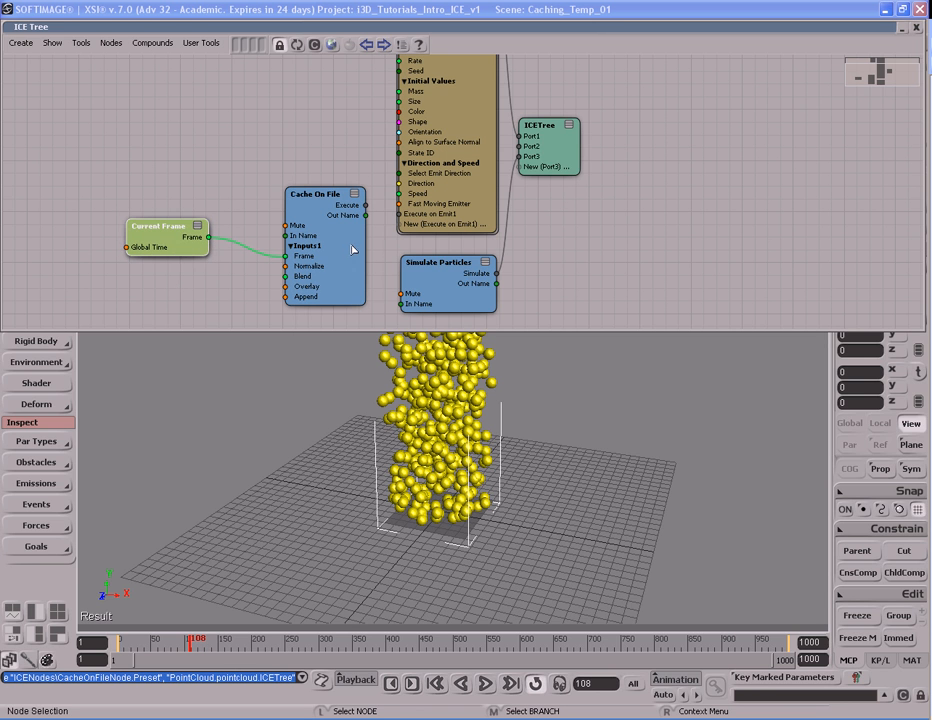
left_click_drag(545, 126, 617, 237)
left_click_drag(478, 322, 449, 208)
middle_click(294, 137)
left_click_drag(314, 125, 437, 277)
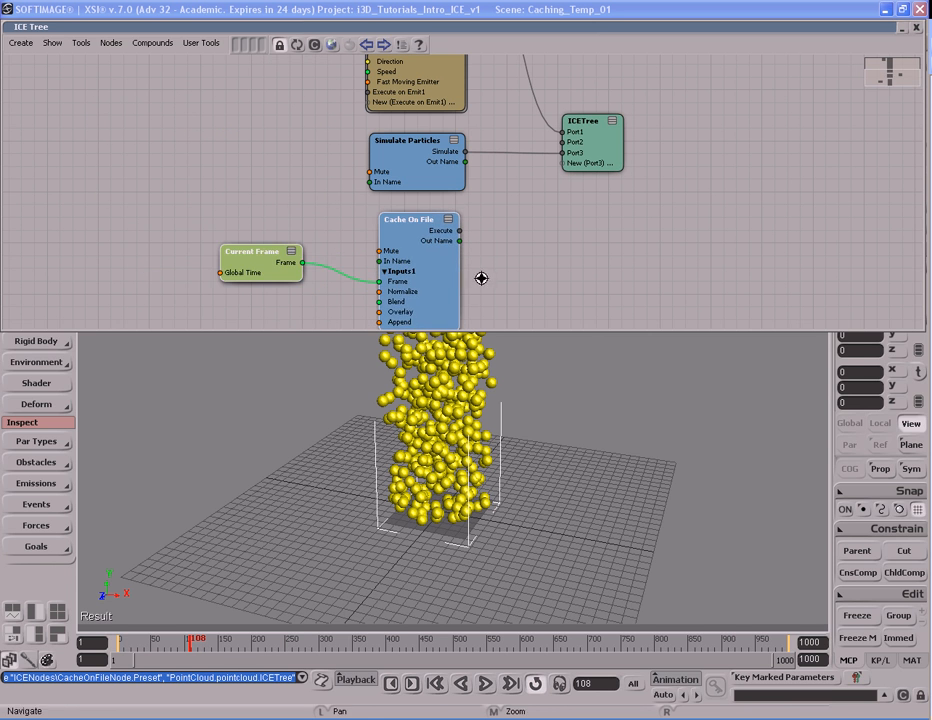
middle_click_drag(480, 275, 439, 250)
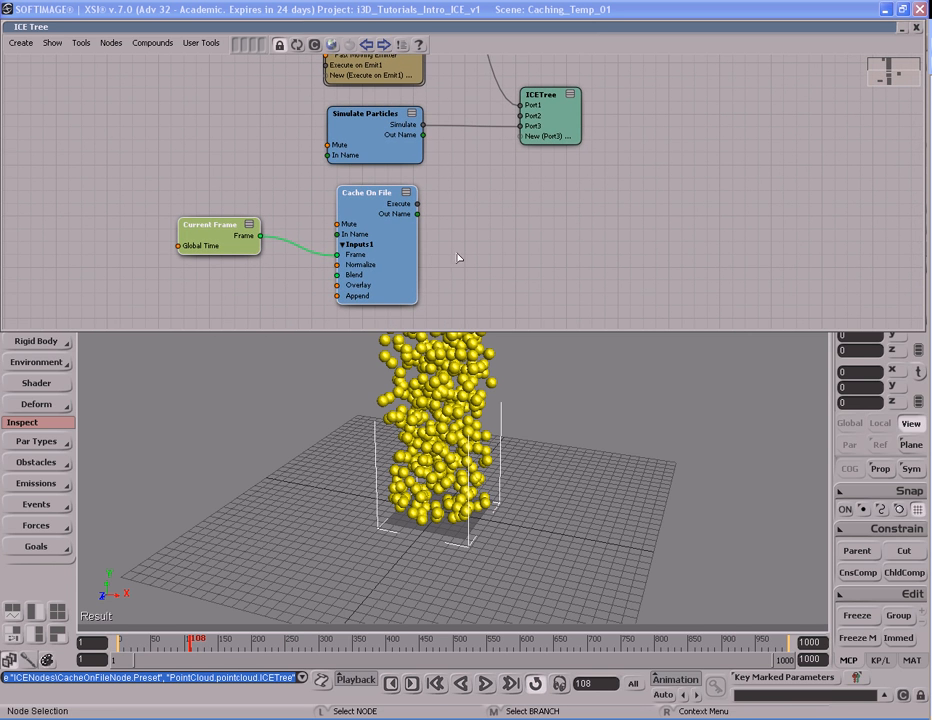
- Open the Cache On File node's properties and set its template path to Project Path
double_click(391, 248)
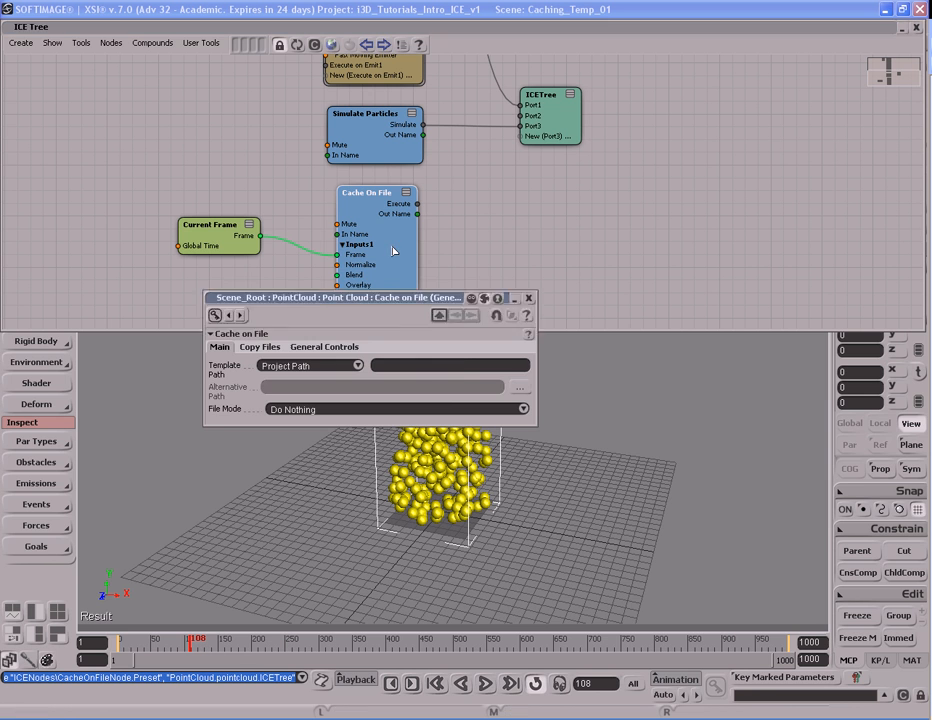
left_click(462, 366)
left_click_drag(372, 302, 380, 349)
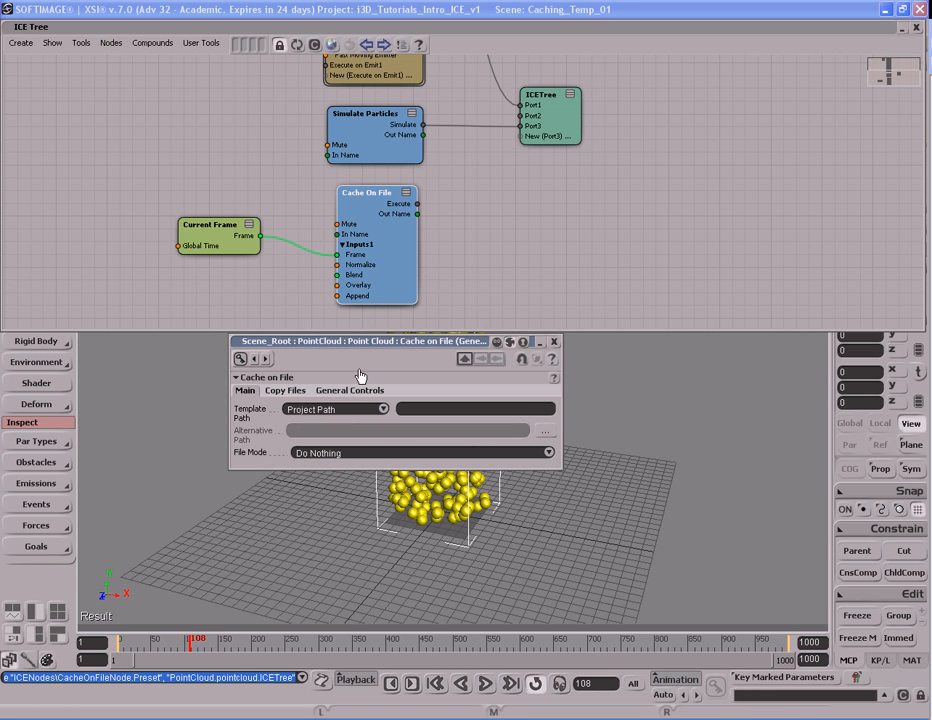
left_click(271, 393)
left_click(247, 392)
left_click(384, 411)
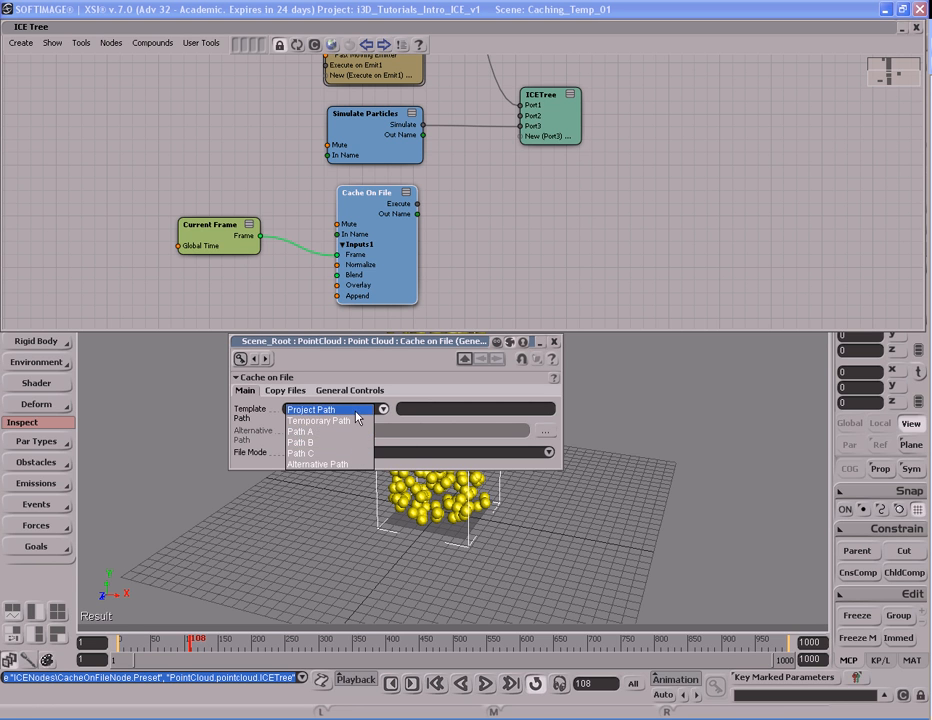
left_click(360, 410)
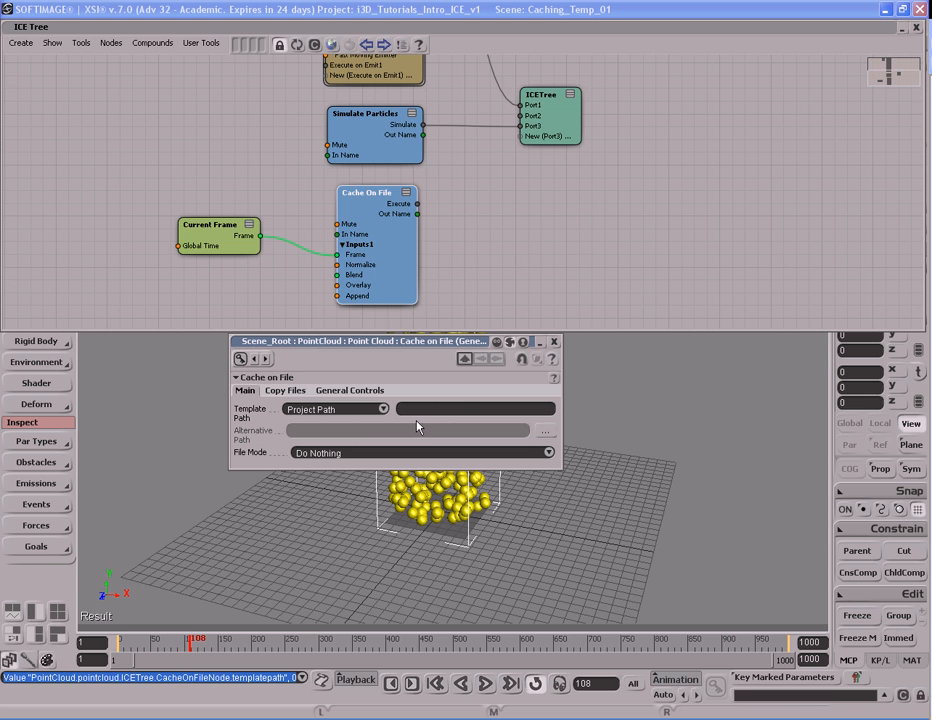
- Enter superParticles as the cache name beside the template path
left_click(467, 411)
type("superParticles")
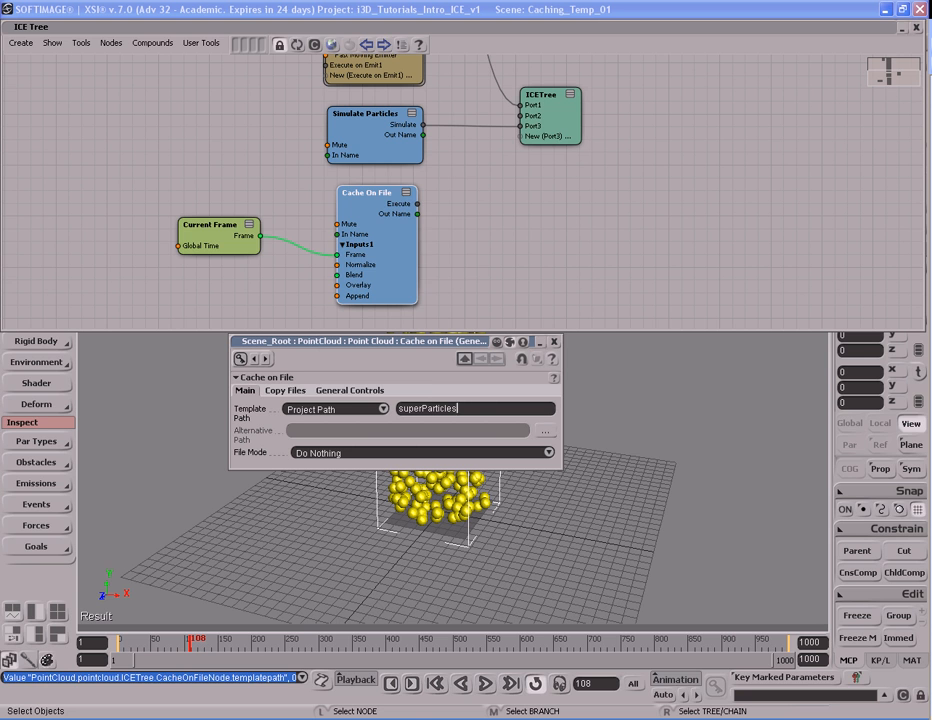
key("Return")
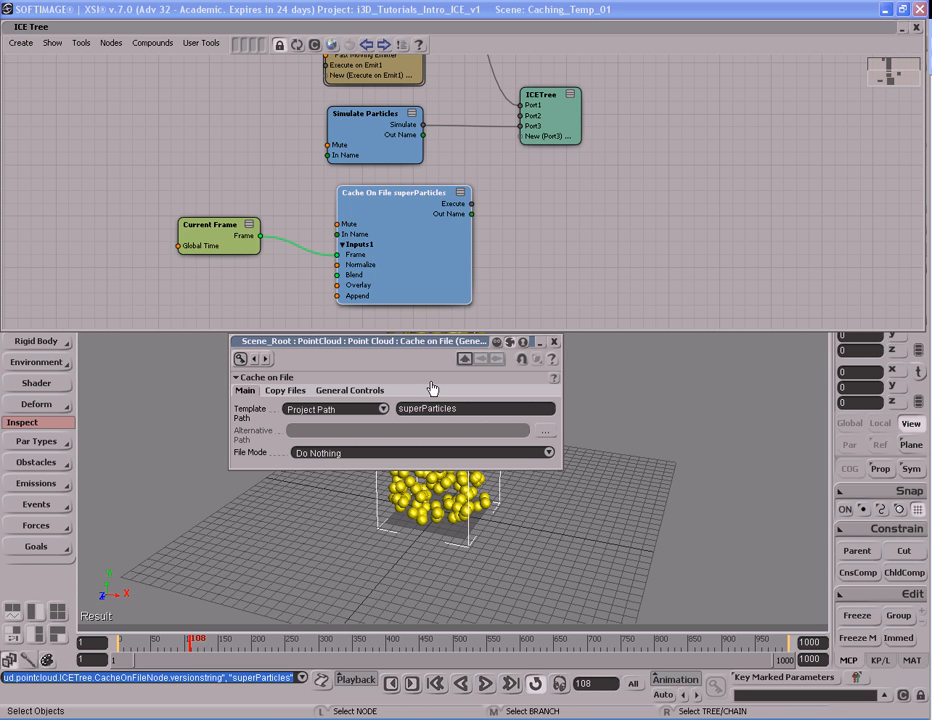
- Set the file mode of the superParticles cache to Save to File
double_click(466, 409)
left_click(550, 454)
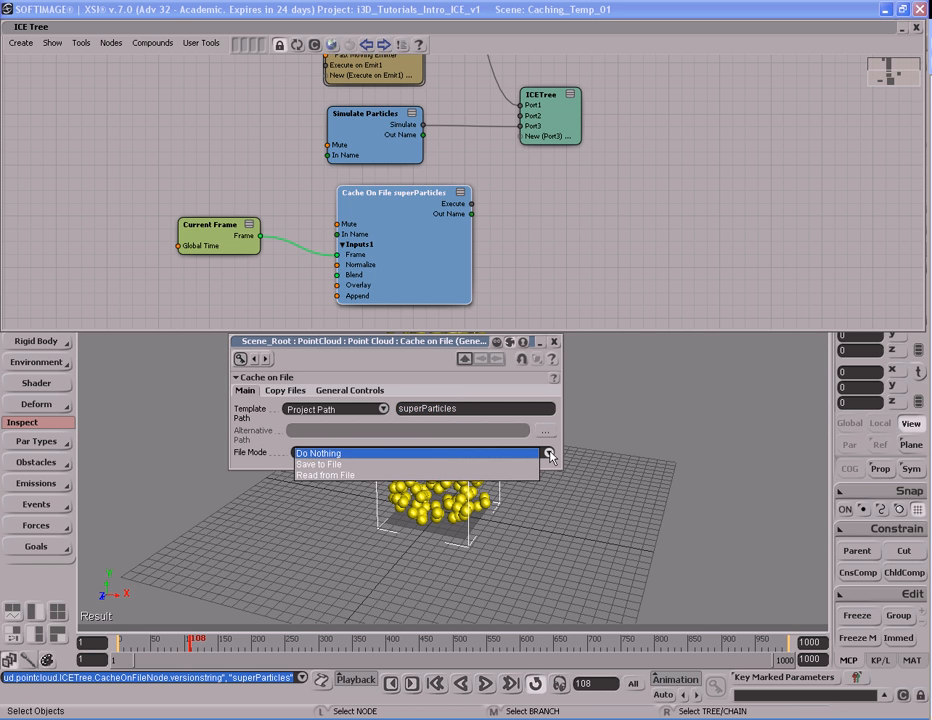
left_click(445, 465)
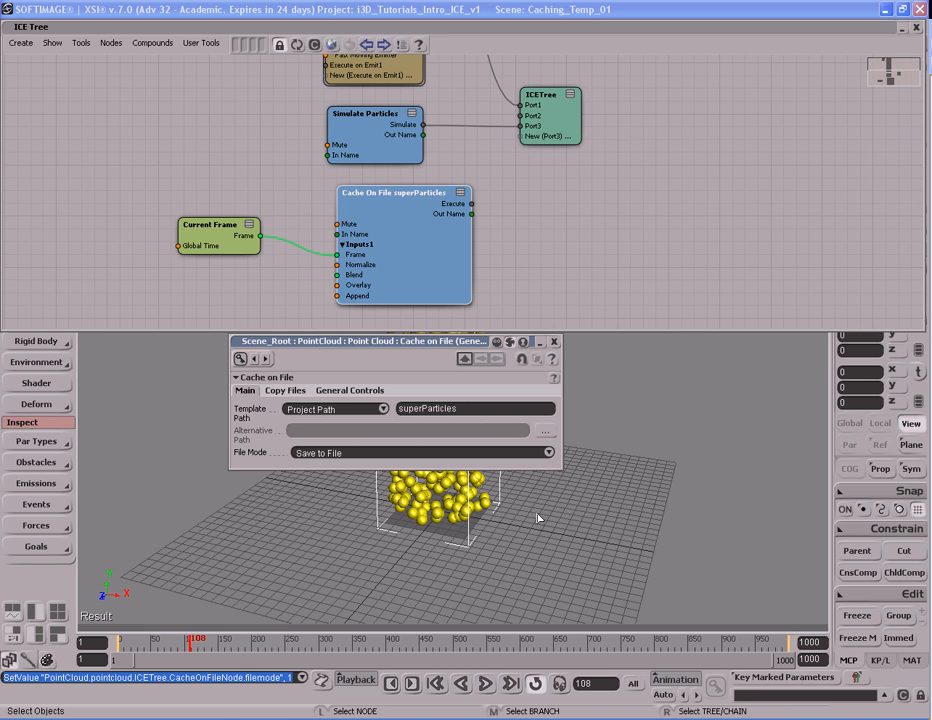
- Space out the nodes and connect the Cache On File node's Execute output to a new port on the ICETree node
left_click_drag(442, 248, 426, 258)
left_click_drag(576, 118, 620, 143)
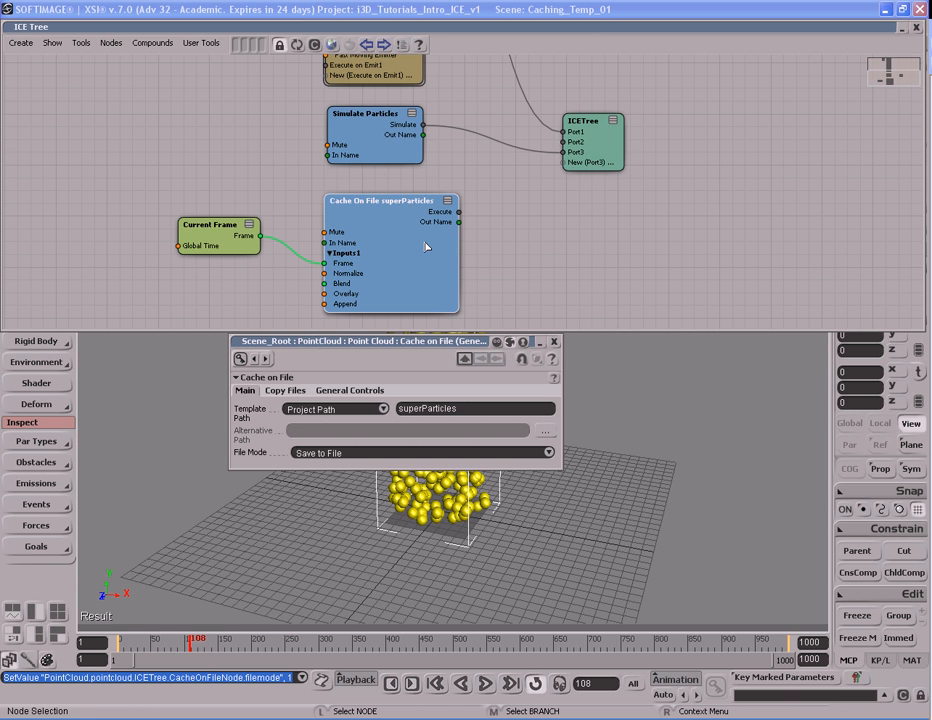
left_click(598, 142)
left_click_drag(598, 142, 593, 142)
left_click_drag(472, 222, 566, 163)
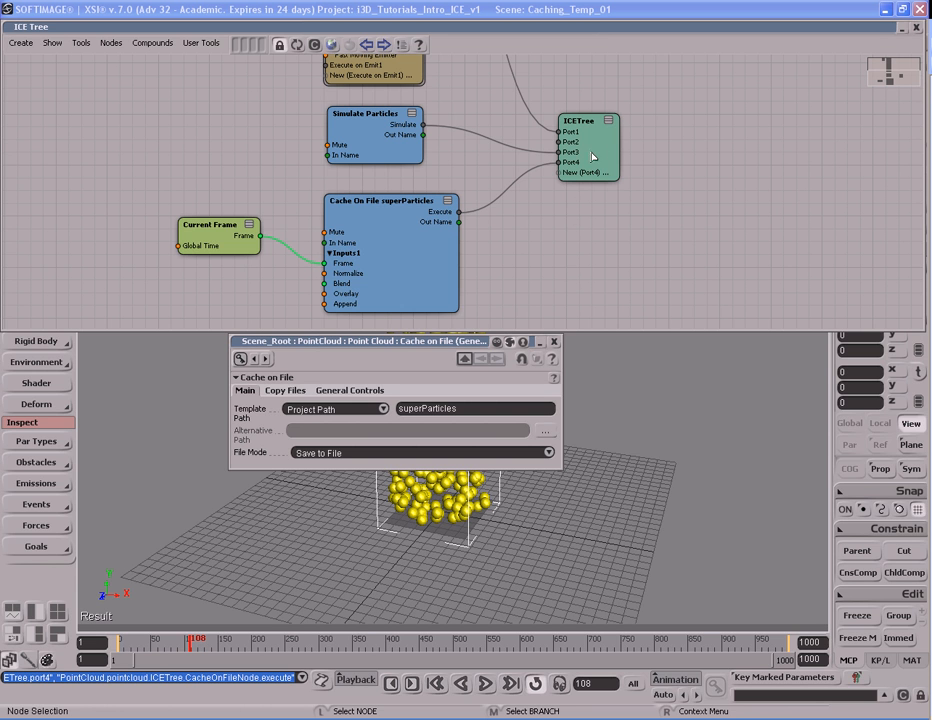
mouse_move(361, 132)
left_mouse_down()
mouse_move(381, 141)
mouse_move(361, 130)
left_mouse_up()
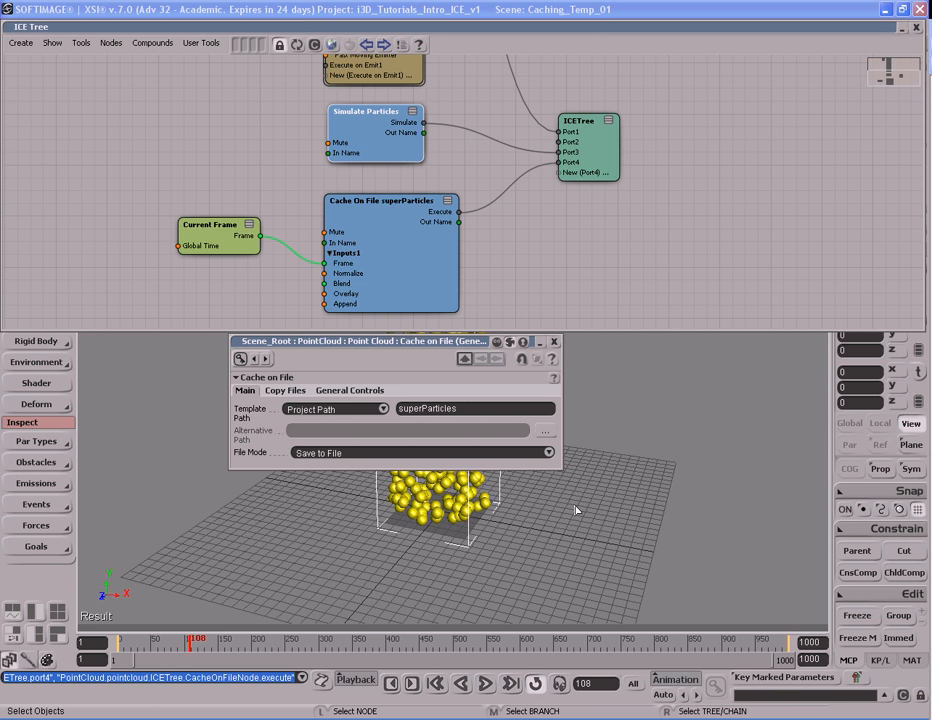
- Examine the copy path options and the general controls of the Cache on File node
left_click(296, 391)
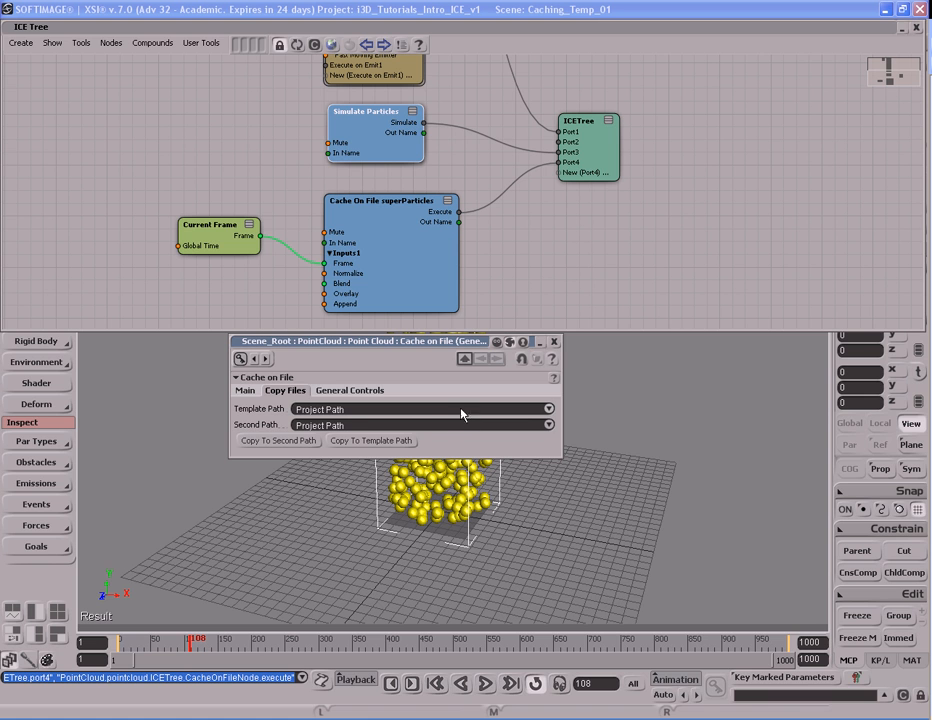
left_click(549, 408)
left_click(549, 408)
left_click(549, 425)
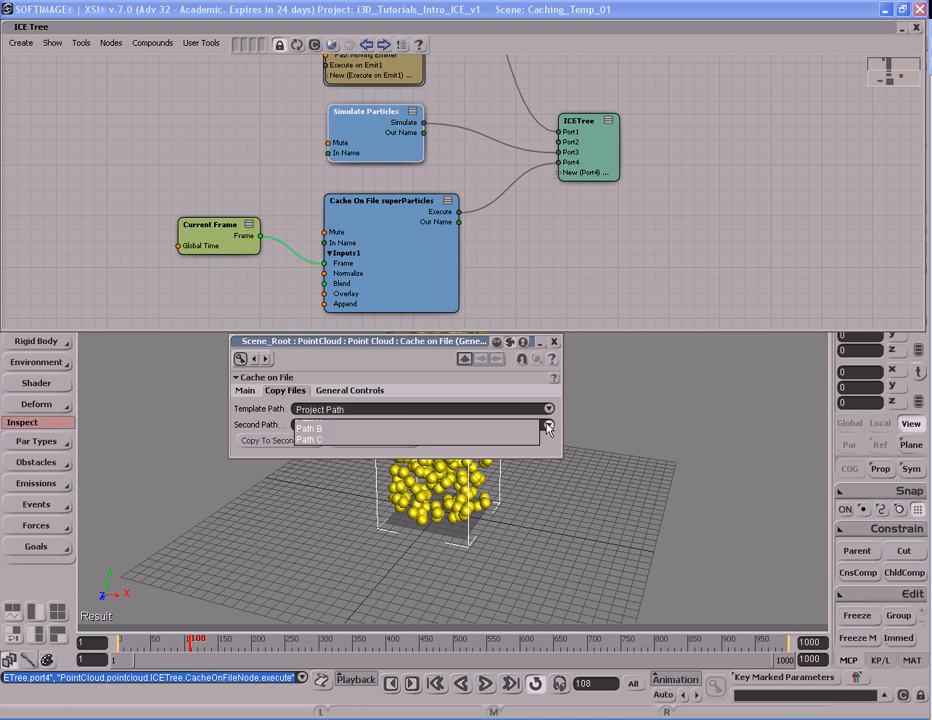
left_click(457, 427)
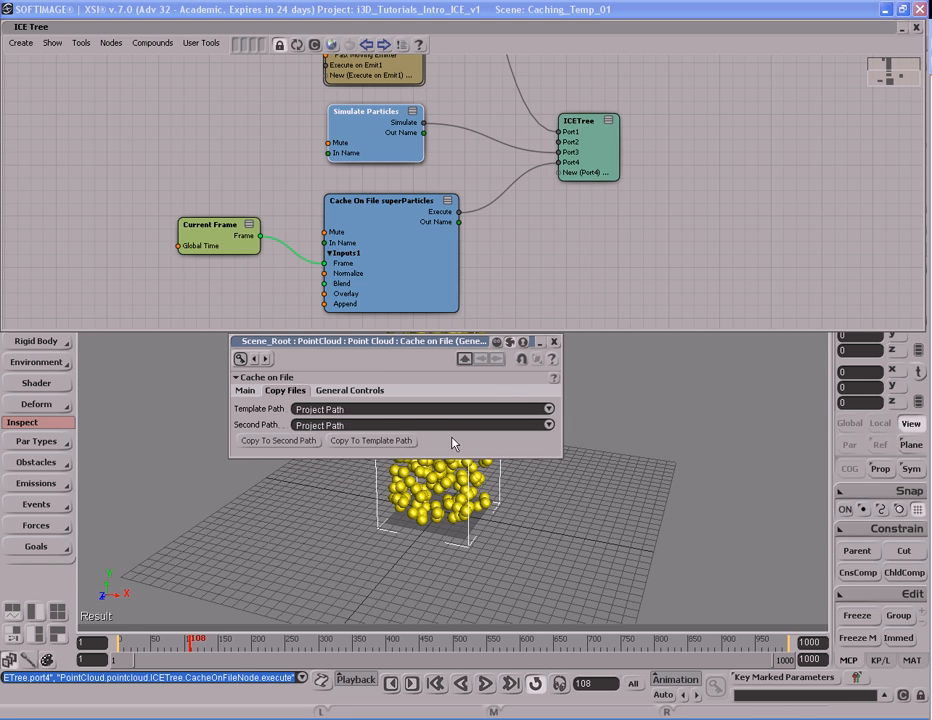
left_click(362, 391)
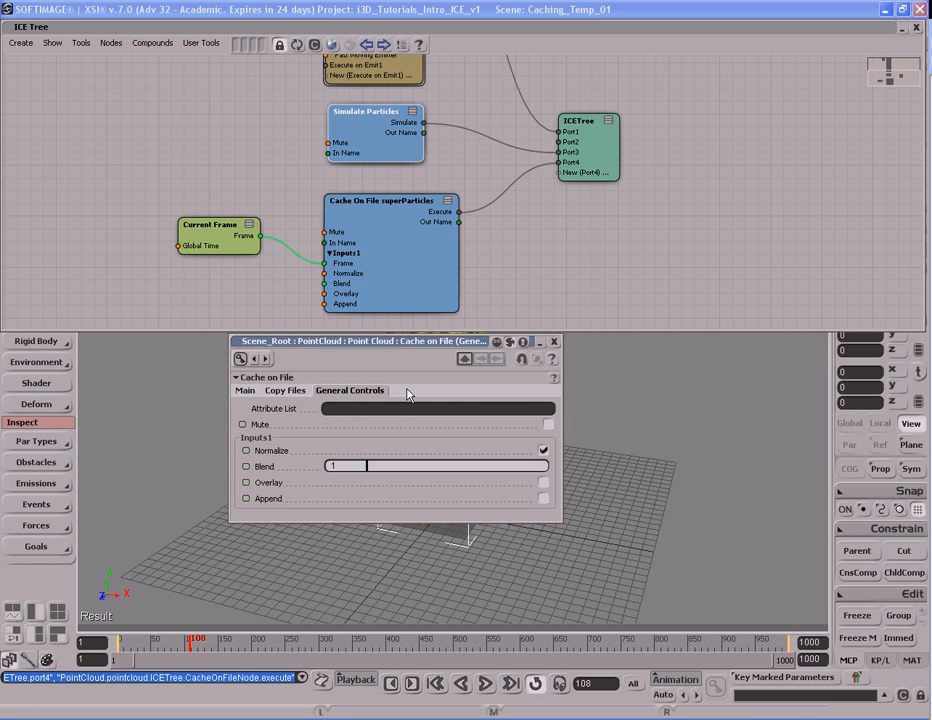
- Try listing the custom attribute myCustomStuff in the Cache on File node's Attribute List and clear the entry
left_click(413, 409)
type("myCusomt")
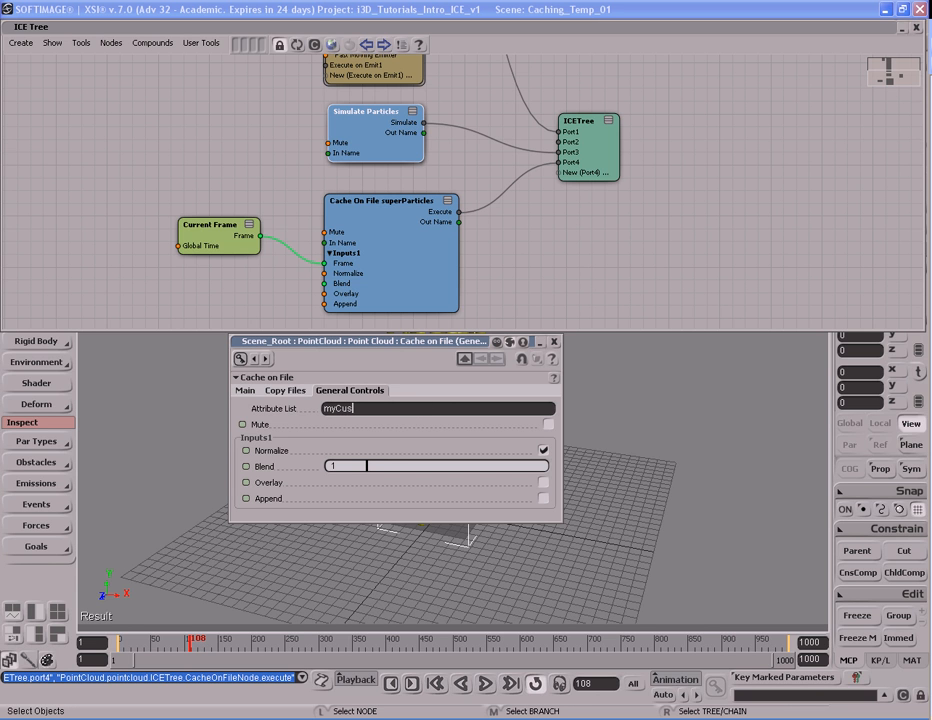
key("BackSpace")
key("BackSpace")
key("BackSpace")
type("tomStuff, sgrgg, rgrgr")
key("BackSpace")
key("BackSpace")
key("BackSpace")
key("BackSpace")
key("BackSpace")
key("BackSpace")
key("BackSpace")
key("BackSpace")
key("BackSpace")
key("BackSpace")
key("BackSpace")
key("BackSpace")
key("BackSpace")
key("BackSpace")
key("BackSpace")
key("BackSpace")
key("BackSpace")
key("BackSpace")
key("BackSpace")
key("BackSpace")
key("BackSpace")
key("BackSpace")
key("BackSpace")
- Try out the Mute, Normalize and Blend settings of the Cache on File node and return each to its original value
left_click(548, 424)
left_click(548, 424)
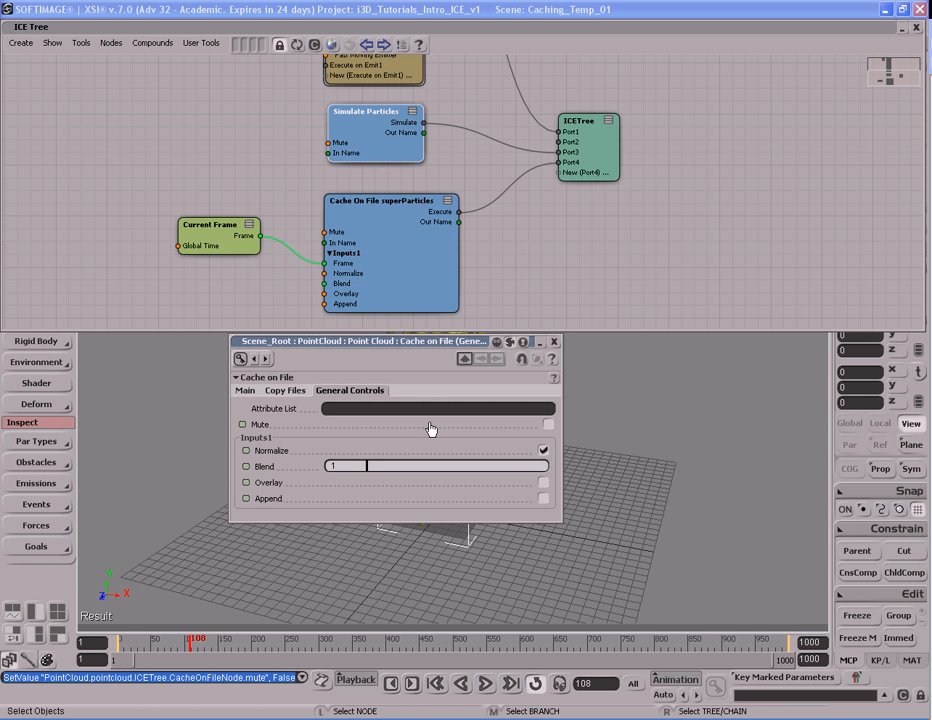
left_click_drag(480, 470, 556, 473)
left_click(544, 451)
left_click(544, 451)
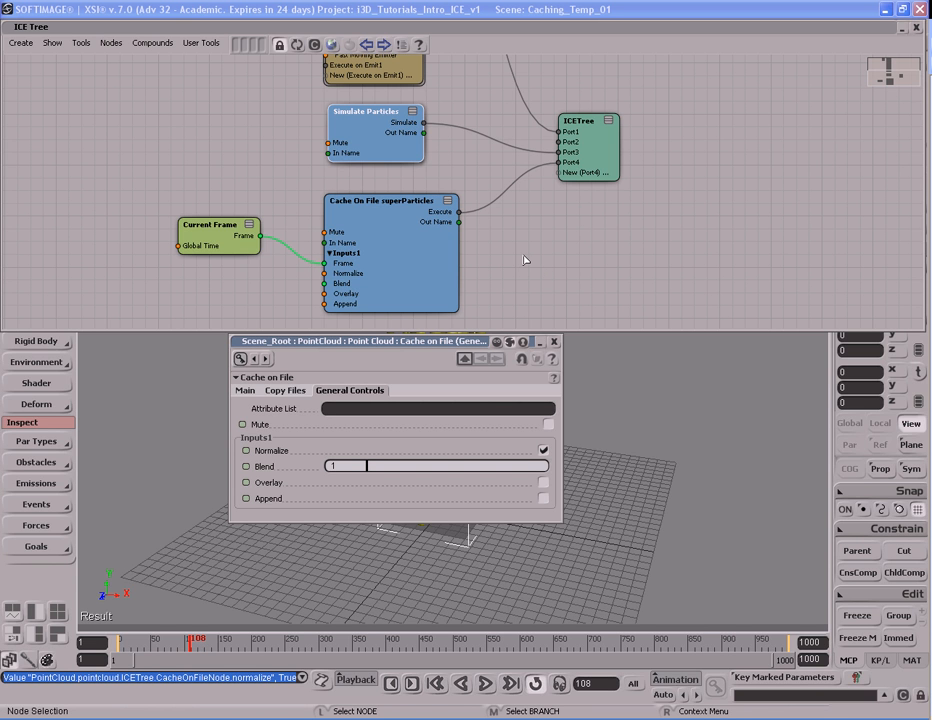
left_click(407, 252)
key("s")
left_click_drag(456, 312, 465, 257)
key("s")
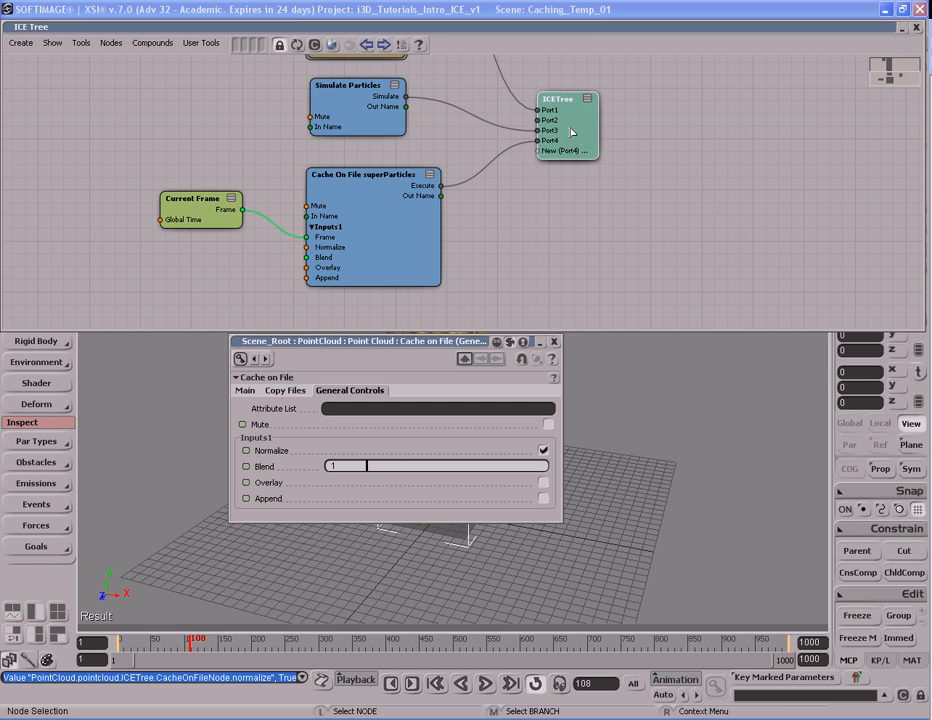
mouse_move(572, 119)
left_mouse_down()
mouse_move(567, 129)
mouse_move(568, 118)
left_mouse_up()
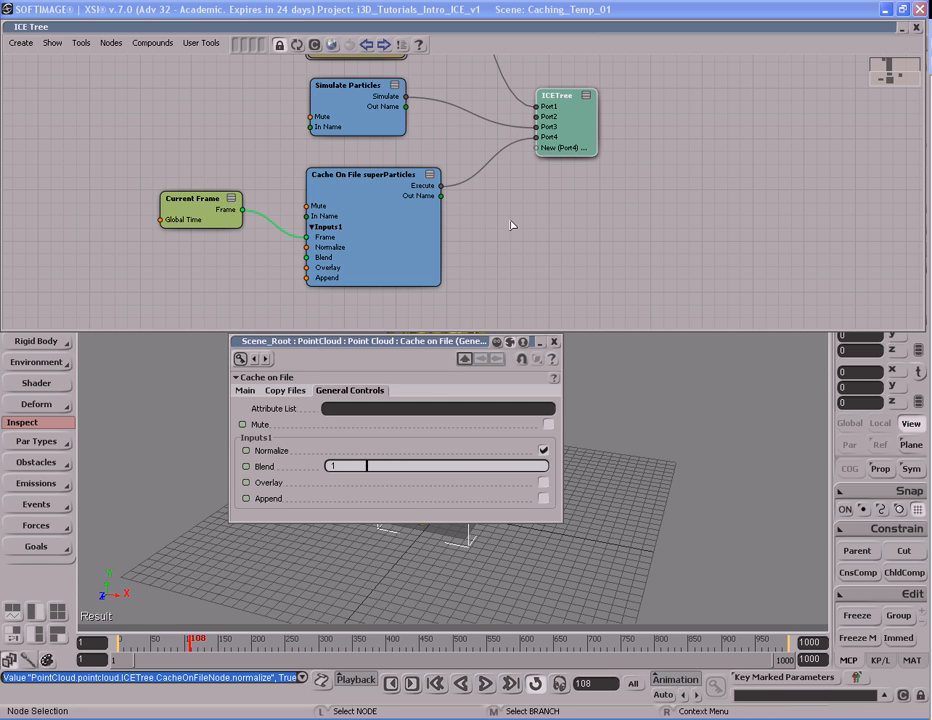
left_click_drag(441, 468, 550, 470)
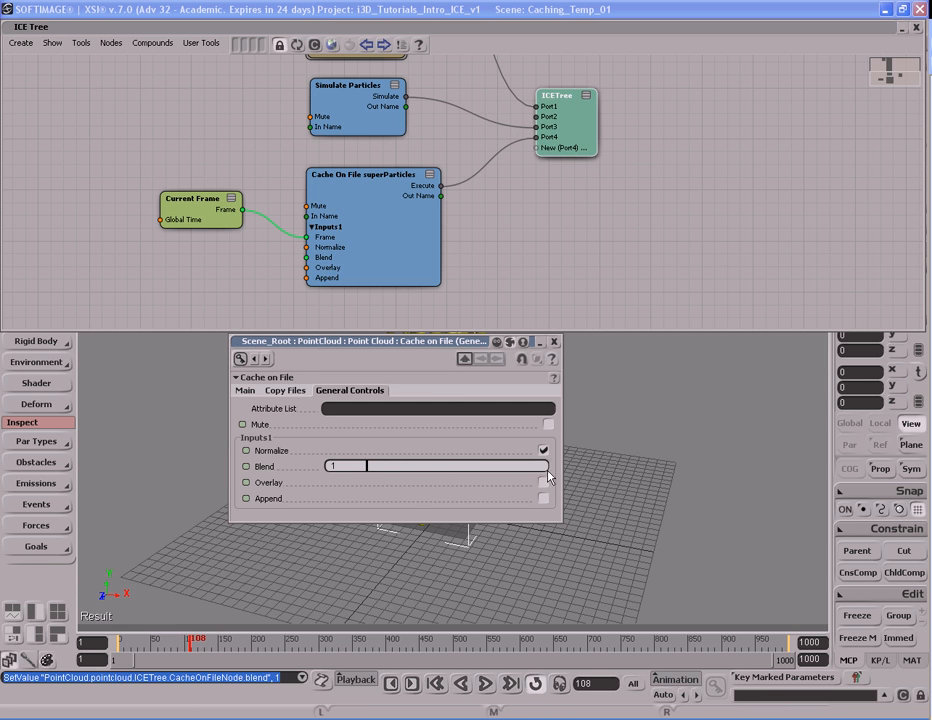
left_click_drag(425, 348, 425, 346)
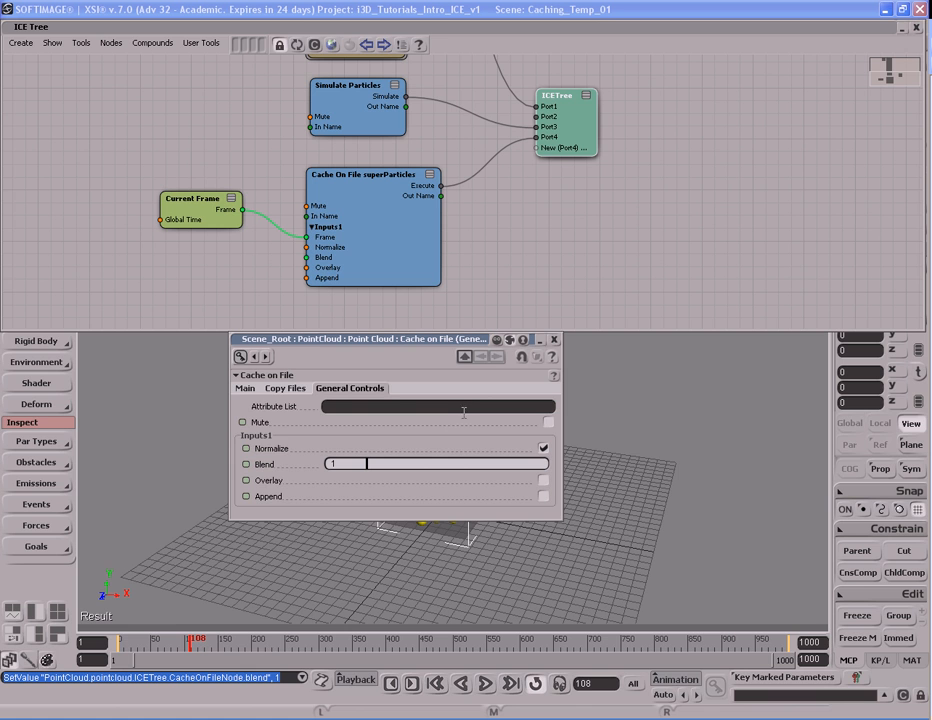
- Close the Cache on File properties and run the simulation from frame 1 to frame 1000 to write the cache files
left_click(285, 388)
left_click(245, 388)
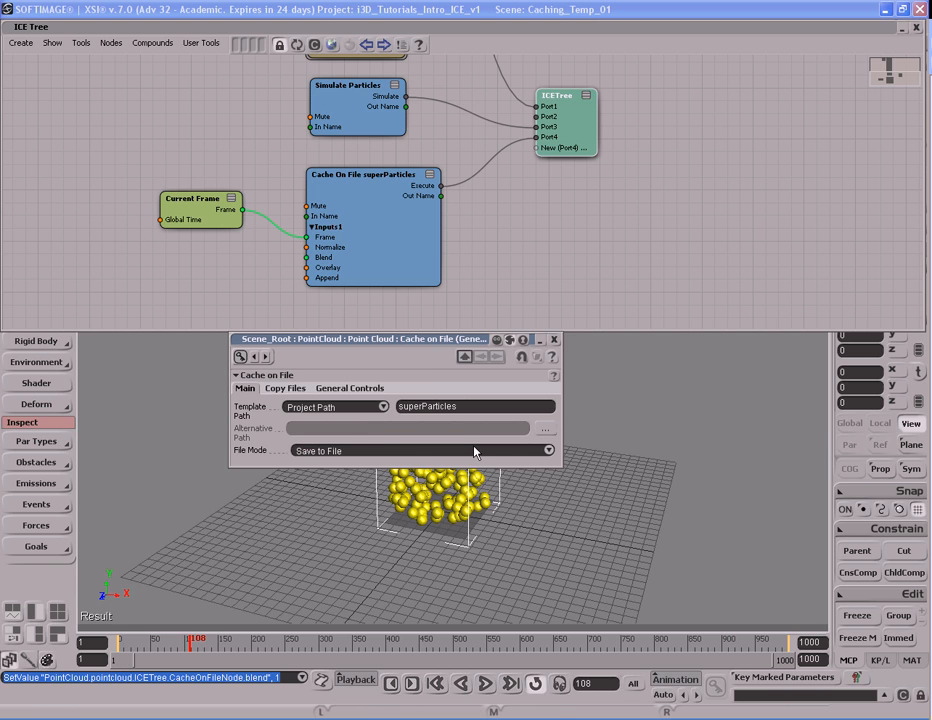
left_click(554, 339)
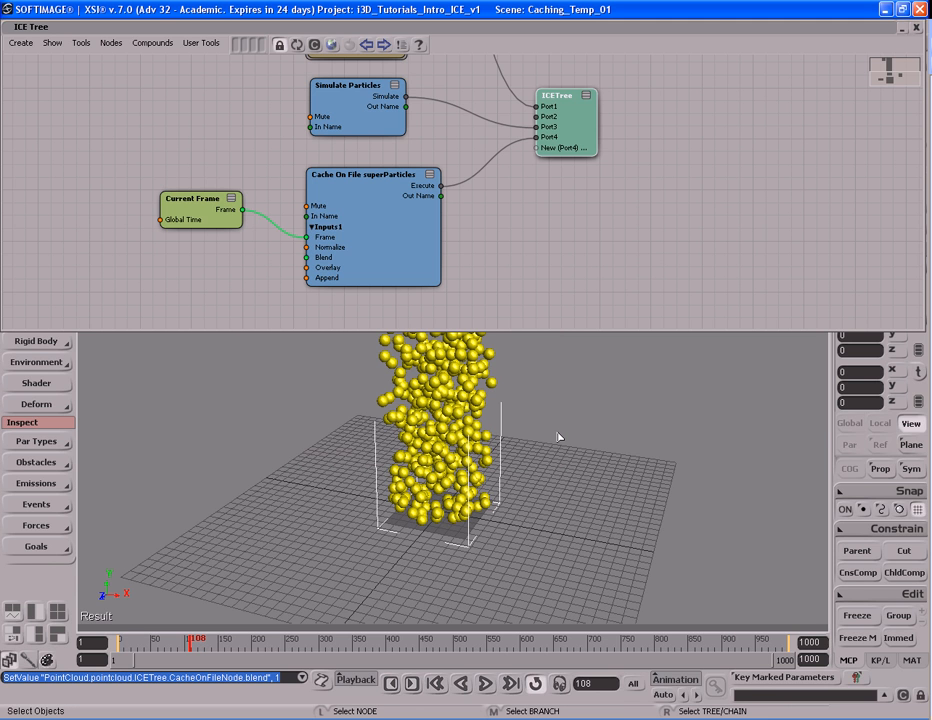
key("Home")
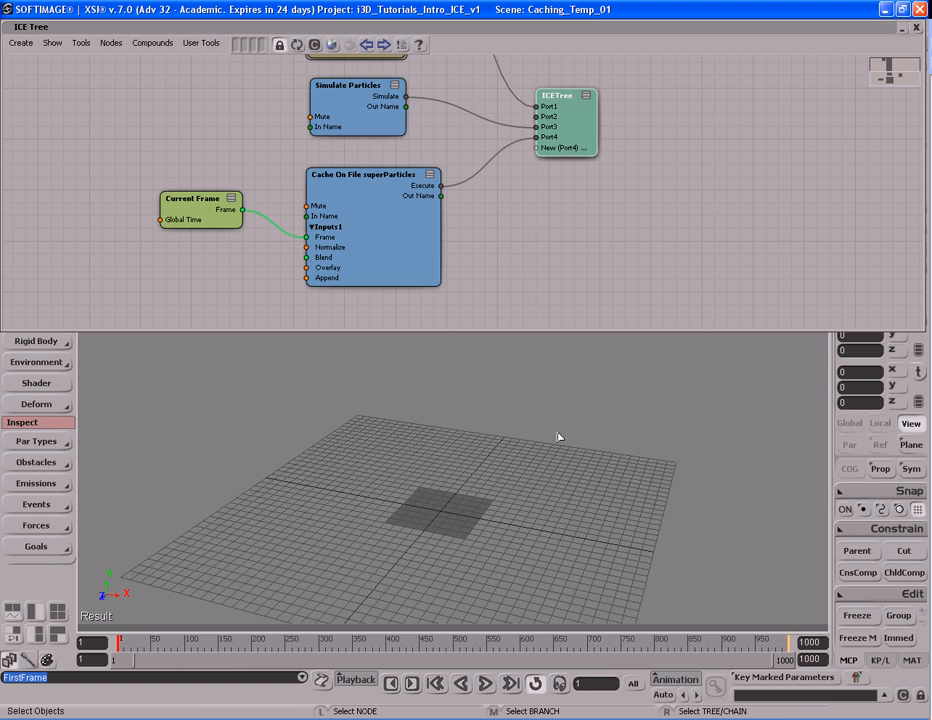
key("End")
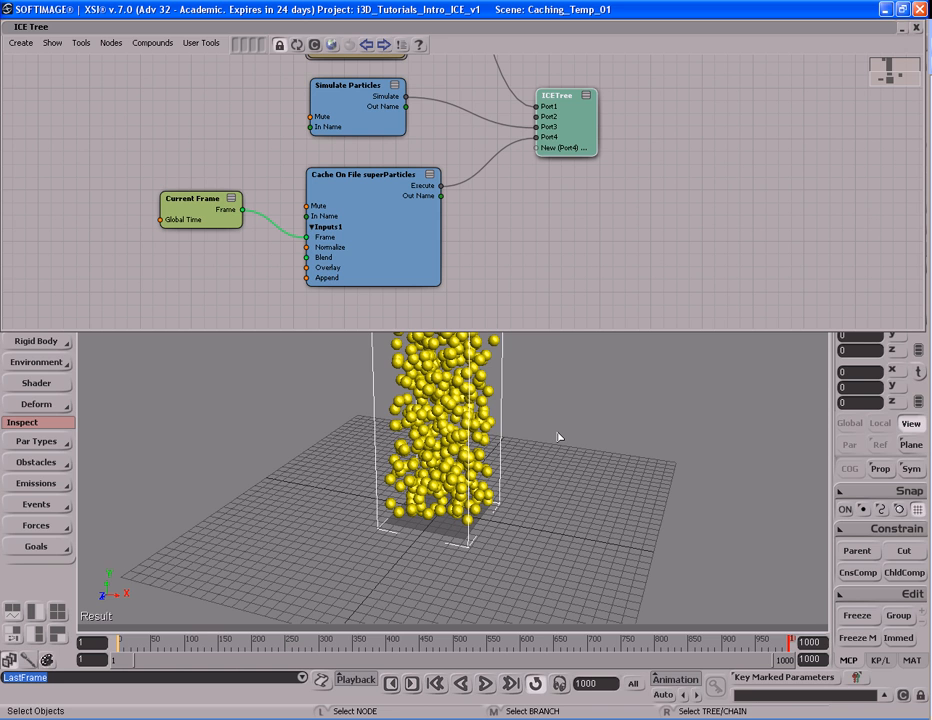
- Reopen the Cache on File properties and inspect the superParticles cache sequence in the project's Simulation\scene_root\pointcloud folder
double_click(395, 251)
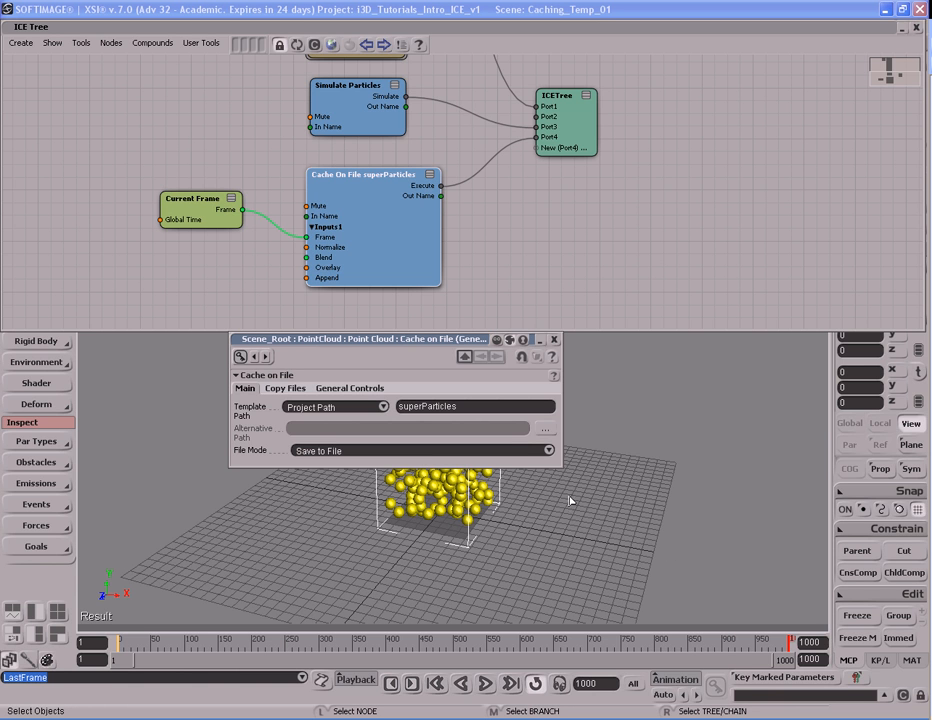
key("5")
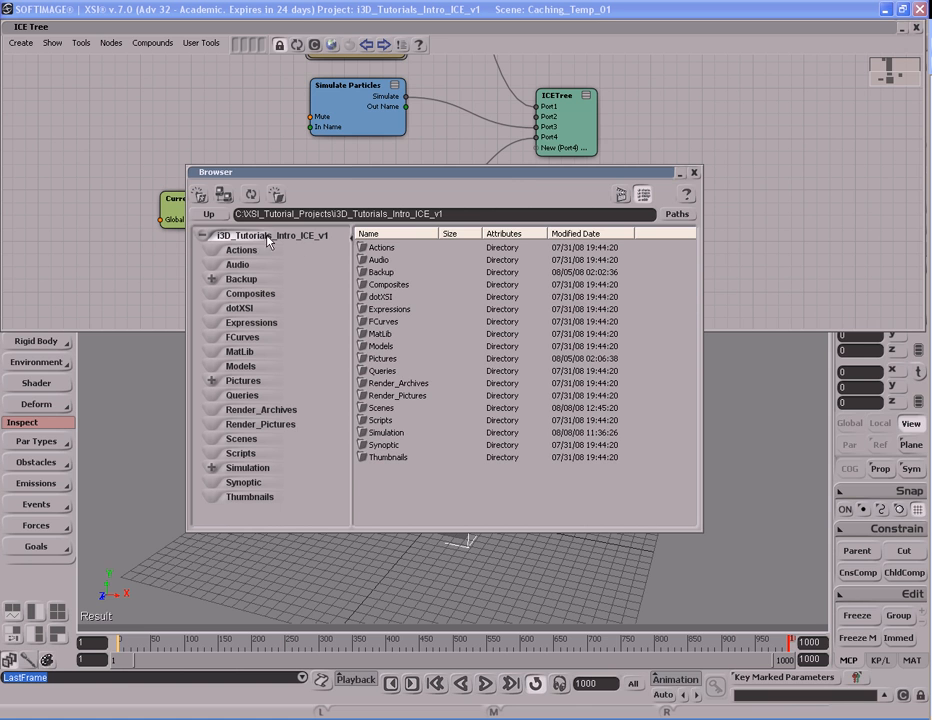
double_click(249, 469)
scroll(251, 475, "down", 1)
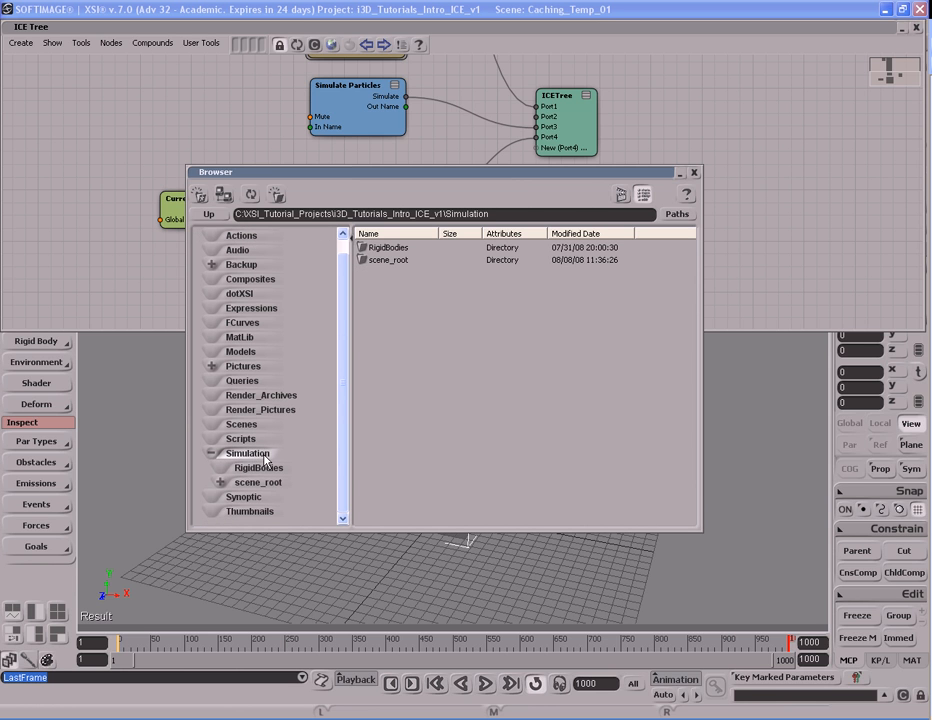
double_click(264, 484)
scroll(264, 484, "down", 1)
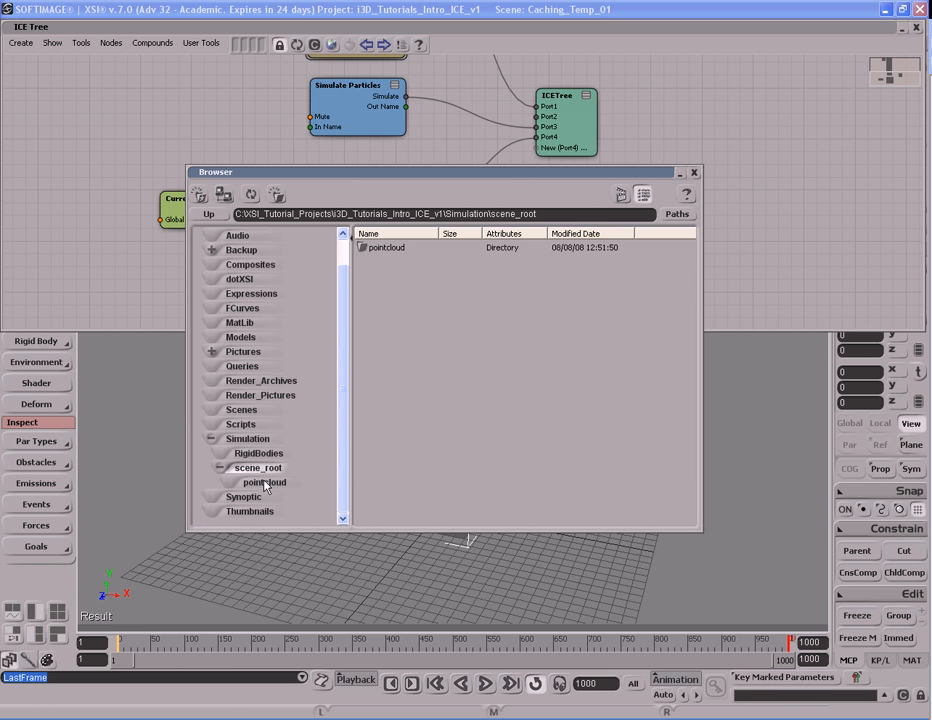
double_click(264, 482)
left_click_drag(441, 232, 531, 234)
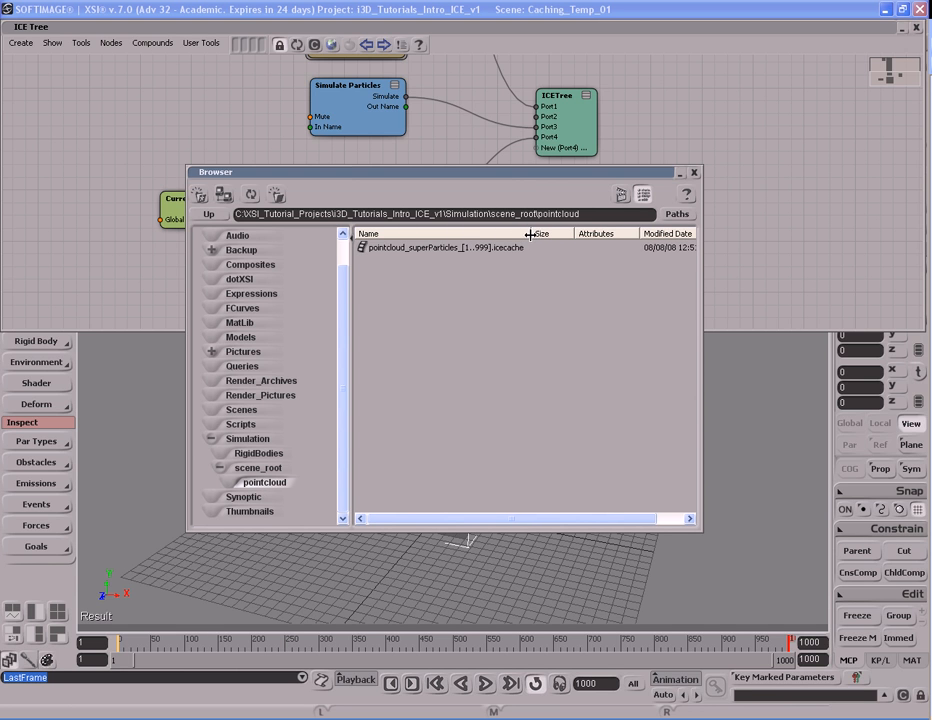
left_click(428, 247)
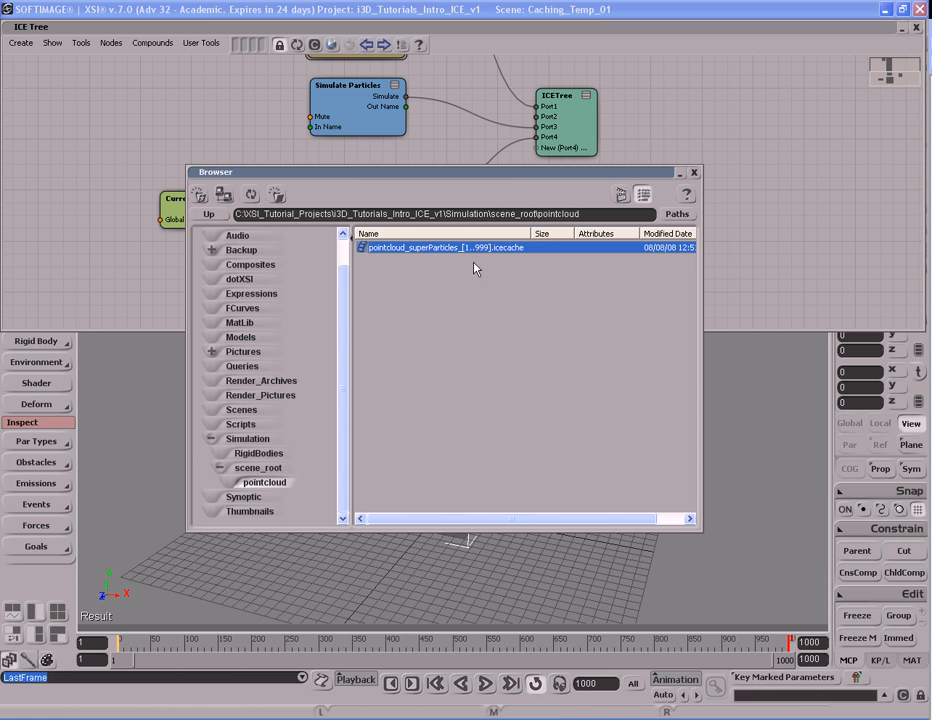
left_click(695, 173)
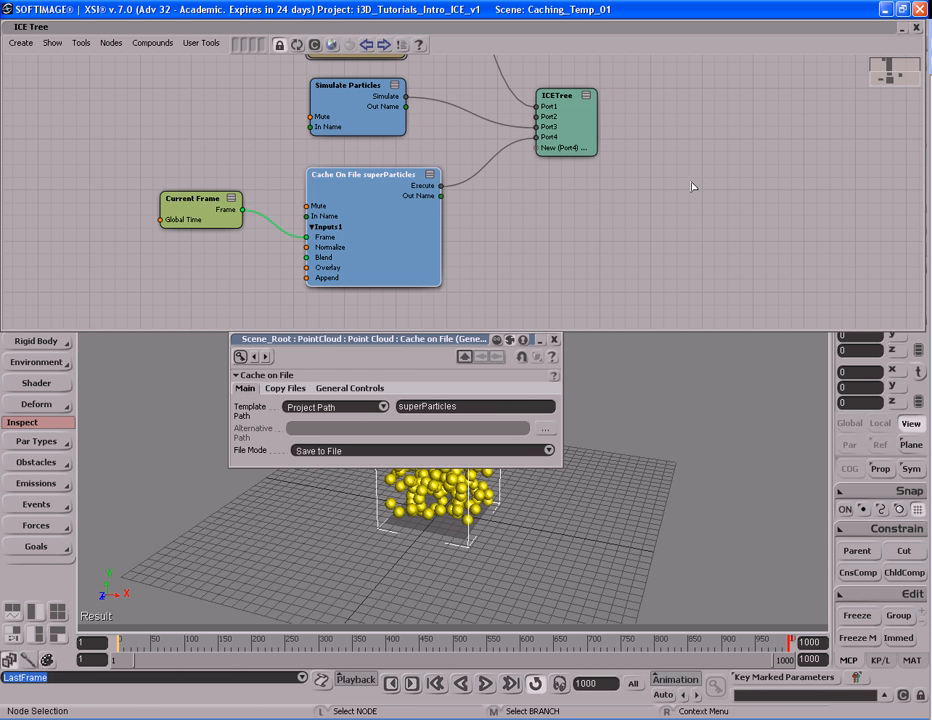
- Set the cache's file mode to Read from File, keeping Project Path as the template path and superParticles as the name
left_click(548, 450)
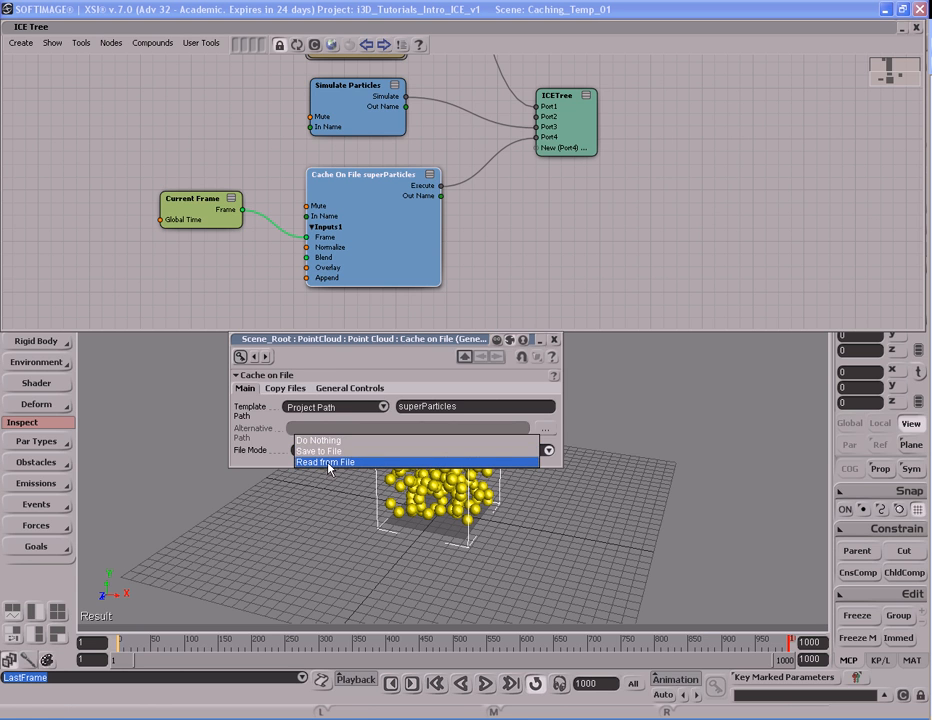
left_click(329, 463)
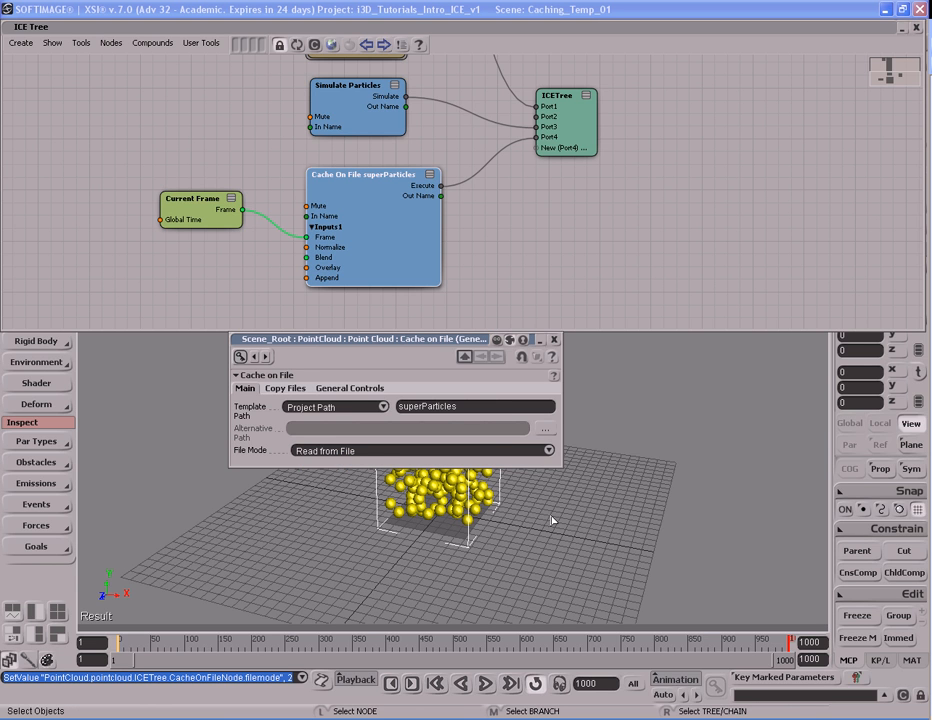
left_click(481, 405)
left_click(482, 405)
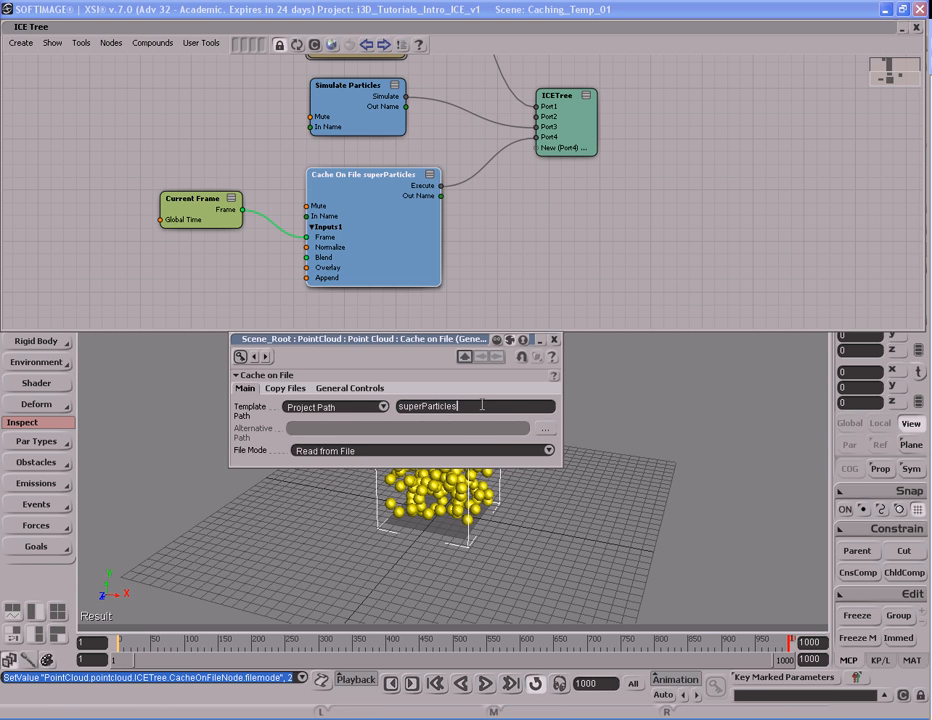
left_click(364, 408)
left_click(359, 408)
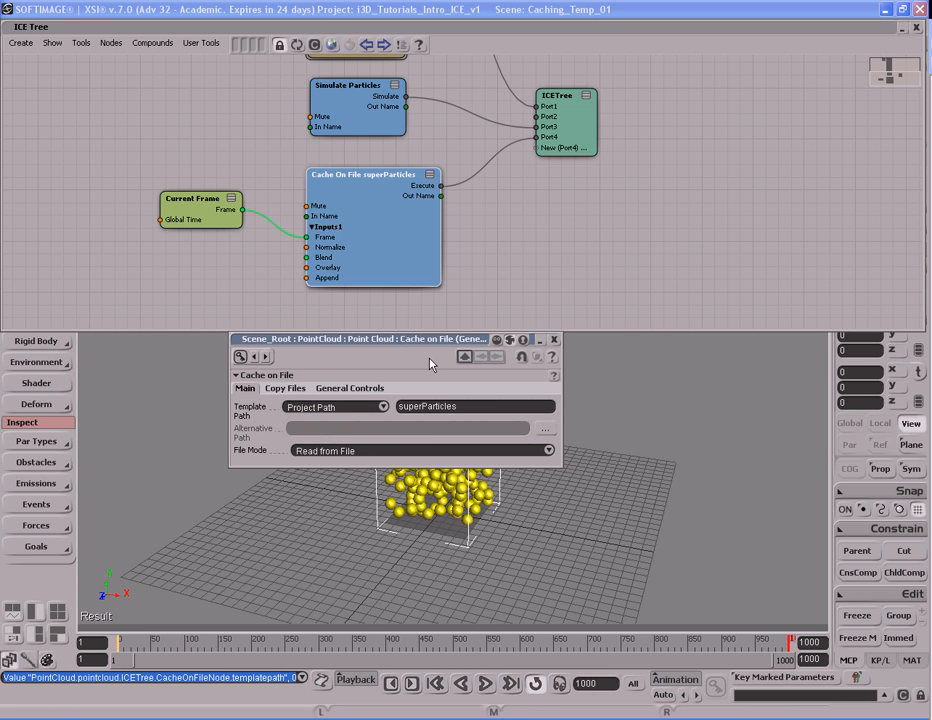
- Disconnect the Simulate Particles and Cache On File nodes from Port3 and Port4 of the ICETree node and close the cache properties
left_click_drag(513, 205, 513, 262)
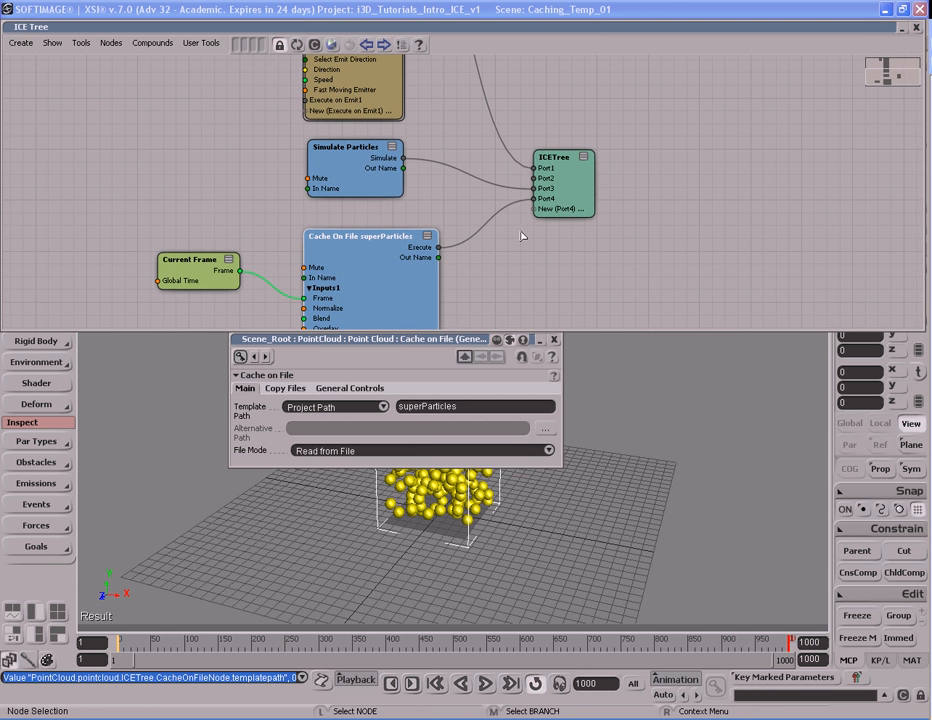
mouse_move(385, 187)
left_mouse_down()
mouse_move(405, 192)
mouse_move(395, 190)
mouse_move(386, 207)
mouse_move(385, 185)
mouse_move(381, 199)
mouse_move(402, 196)
left_mouse_up()
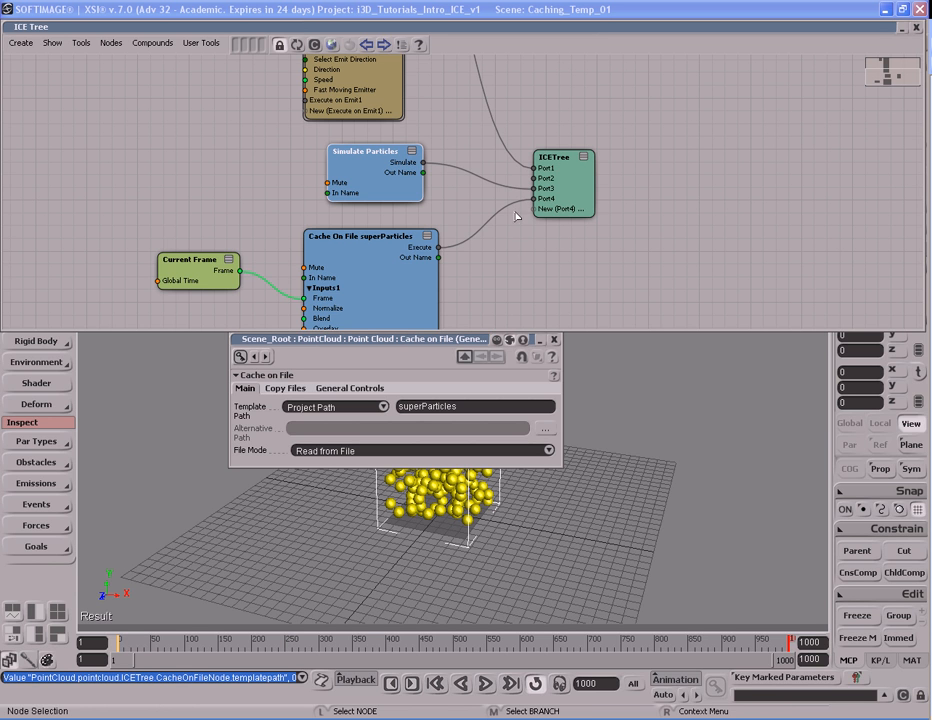
left_click_drag(516, 189, 470, 200)
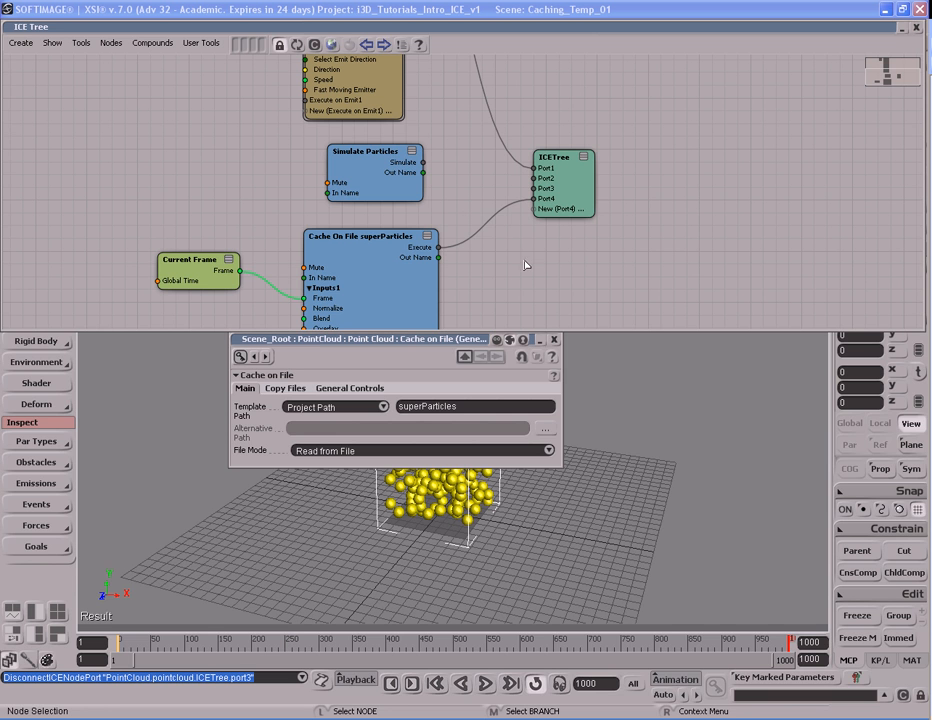
left_click_drag(518, 207, 493, 224)
left_click(556, 341)
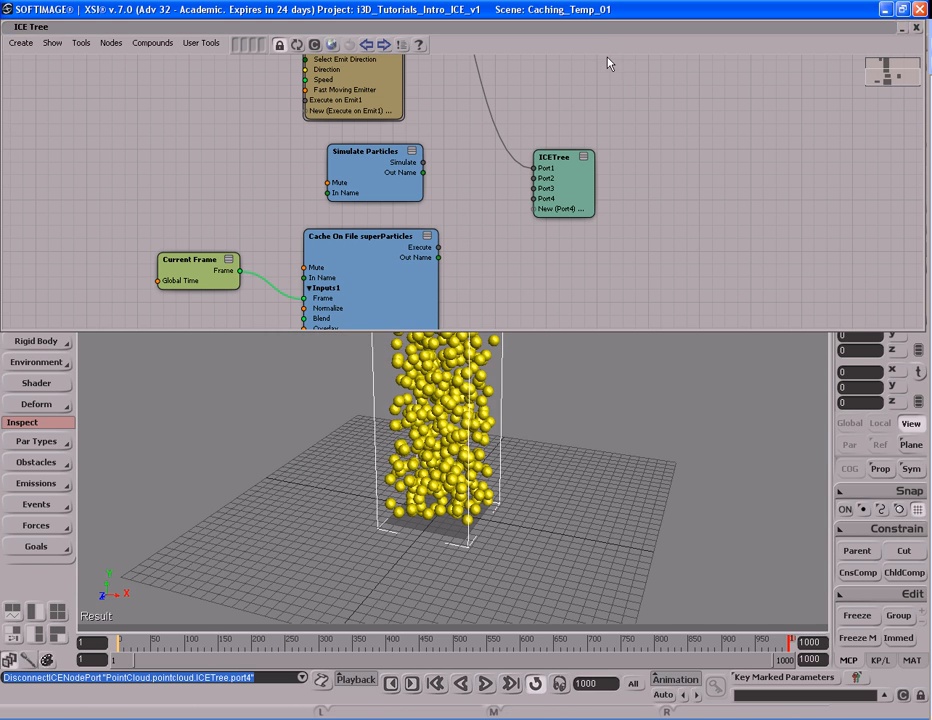
- Collapse the ICE Tree window and play the point cloud from the first frame with both nodes disconnected
double_click(606, 29)
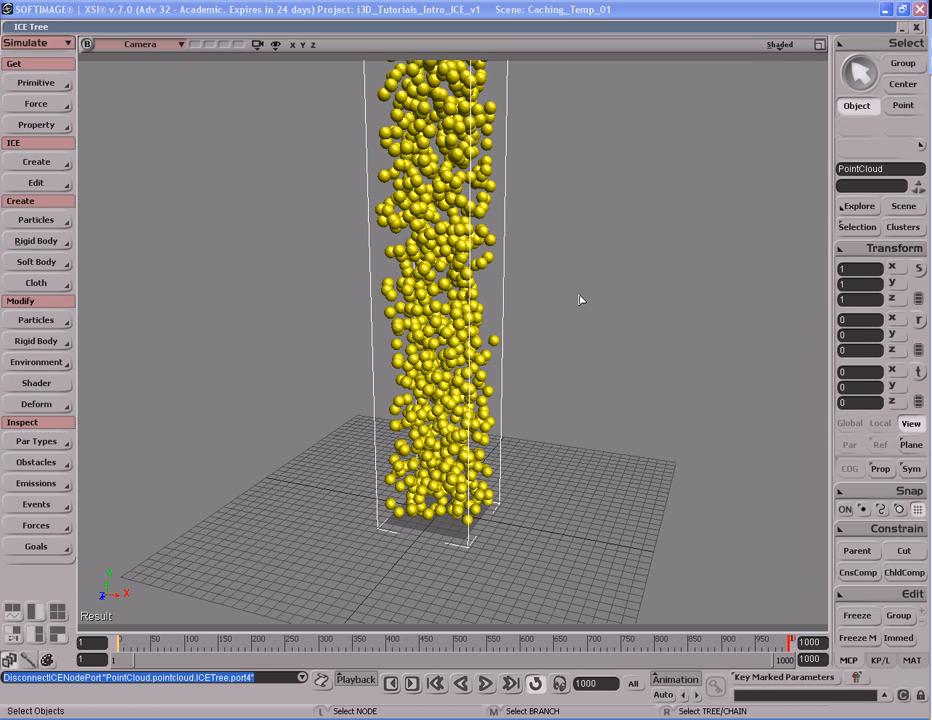
key("shift+F5")
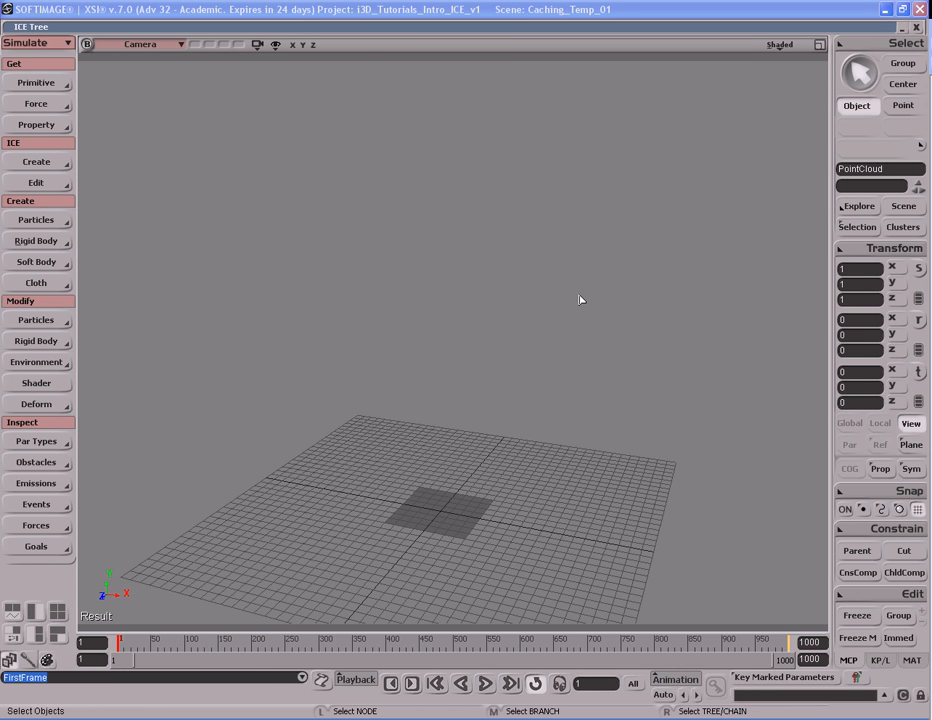
key("F10")
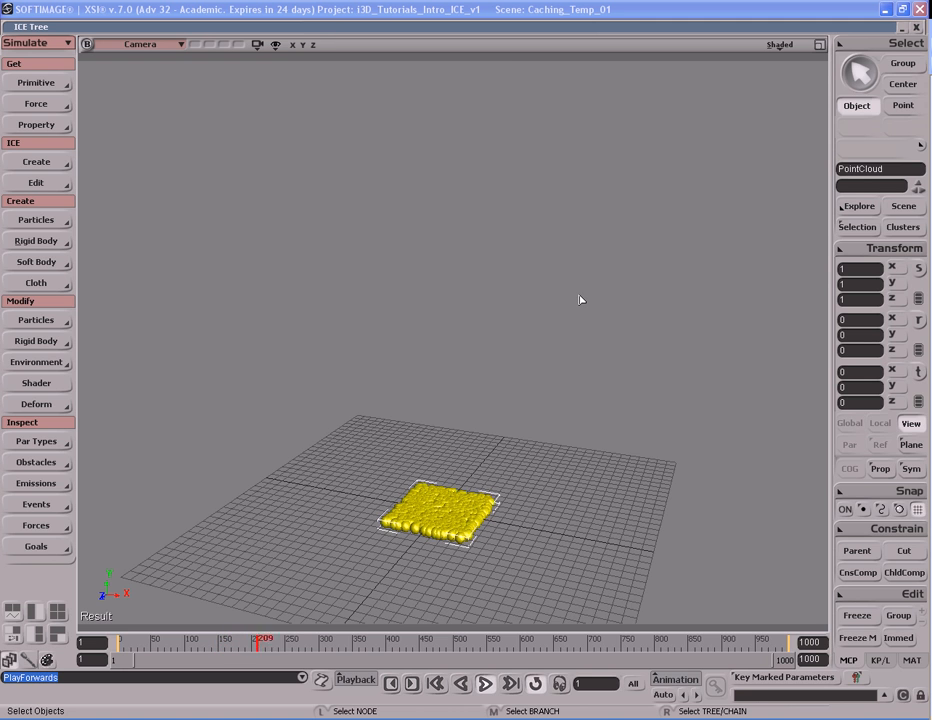
key("Escape")
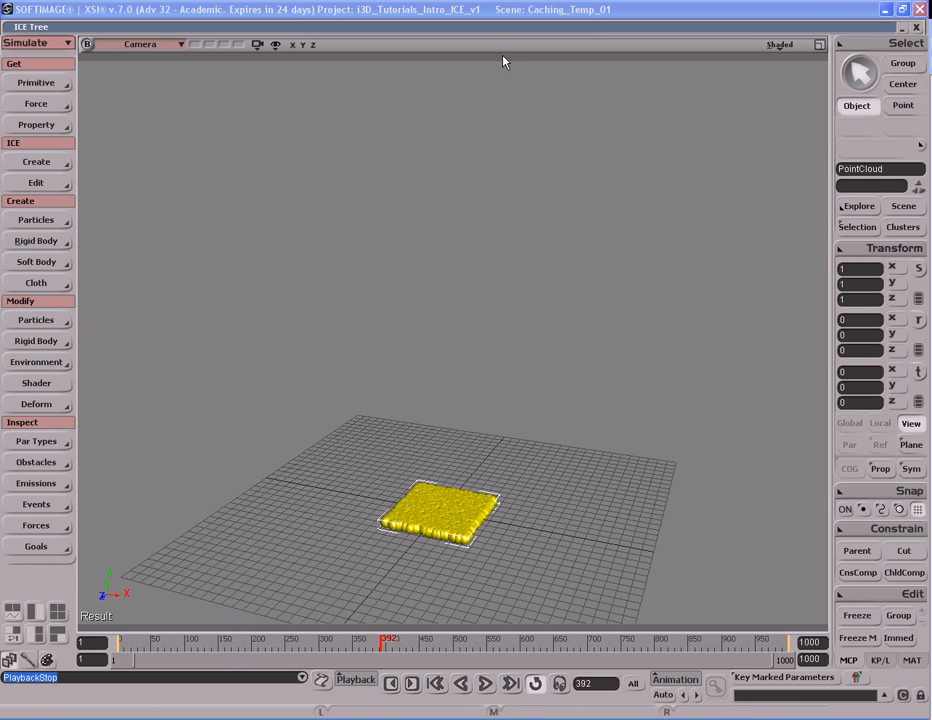
- Restore the ICE Tree window, space out the nodes and connect the Cache On File node's Execute output to the ICETree node's Port4
left_click(503, 27)
mouse_move(398, 199)
left_mouse_down()
mouse_move(438, 194)
mouse_move(396, 200)
left_mouse_up()
left_click_drag(583, 194, 589, 177)
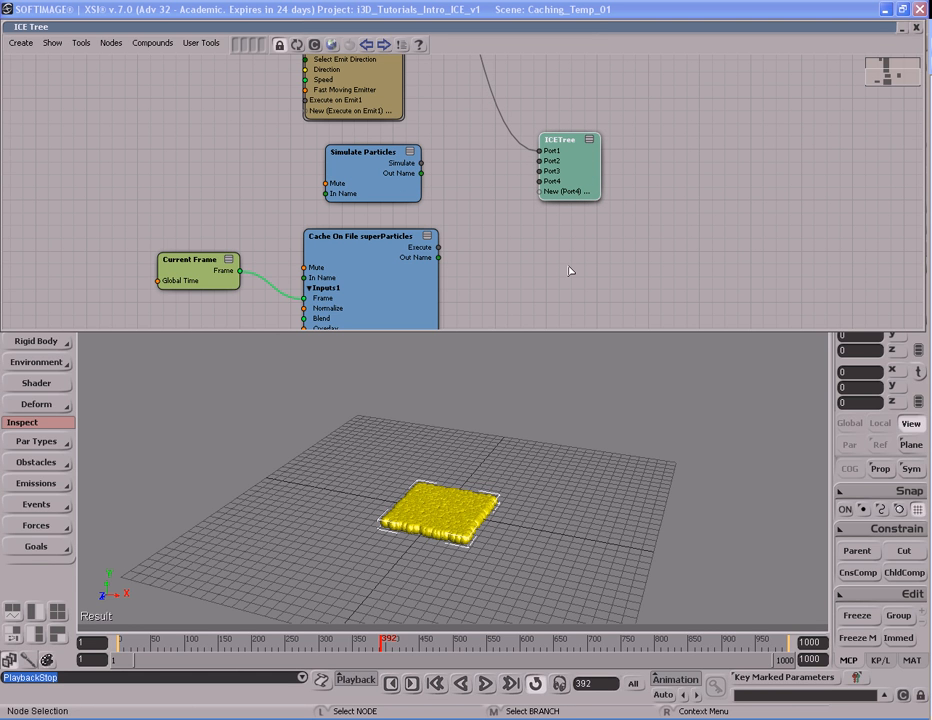
mouse_move(392, 194)
left_mouse_down()
mouse_move(423, 196)
mouse_move(399, 199)
left_mouse_up()
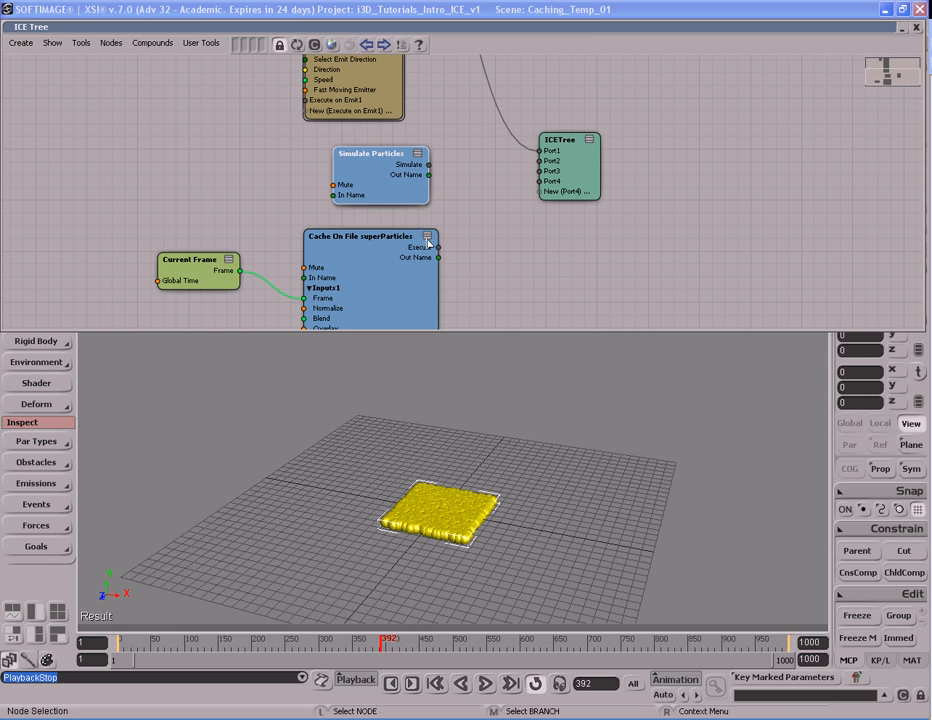
left_click_drag(424, 300, 443, 293)
left_click_drag(457, 241, 570, 176)
- Play the cached particles from the first frame with the ICE Tree window collapsed, stop playback and reopen the tree
double_click(565, 28)
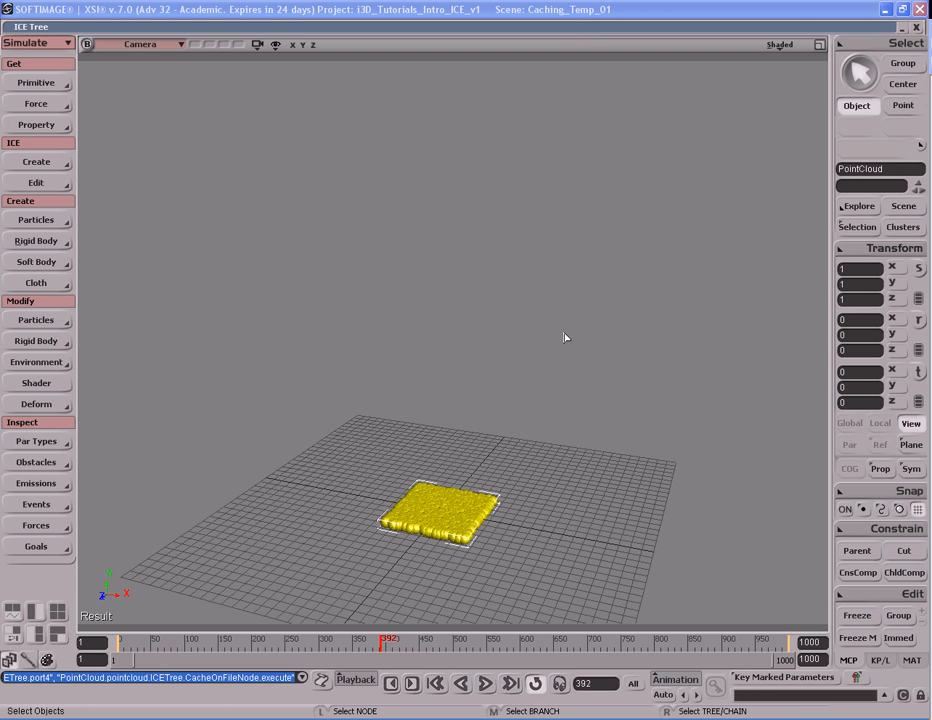
key("Home")
key("Up")
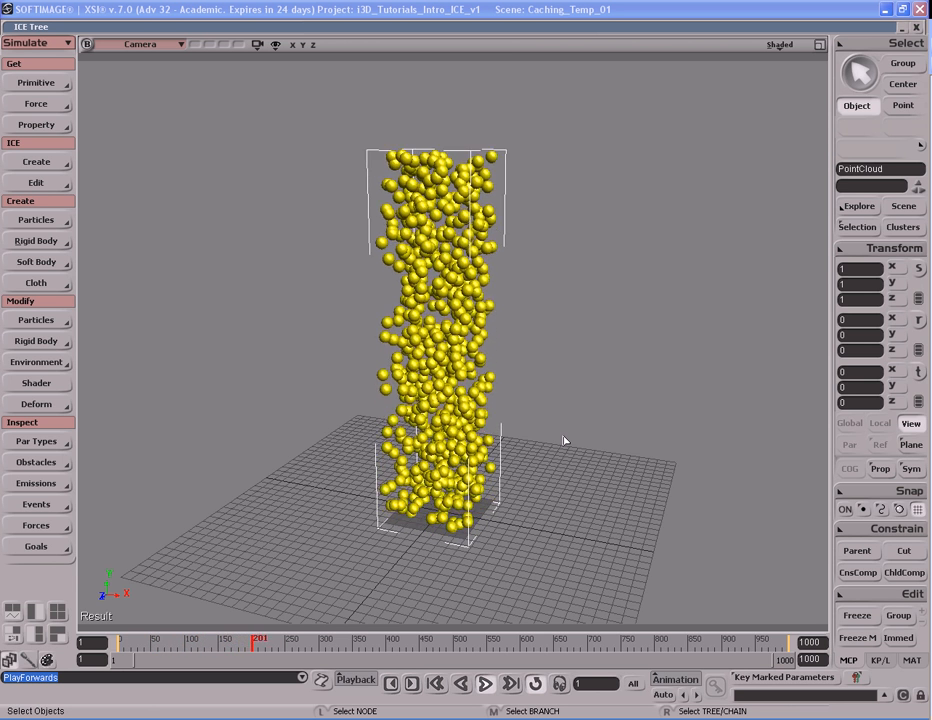
key("Escape")
double_click(571, 28)
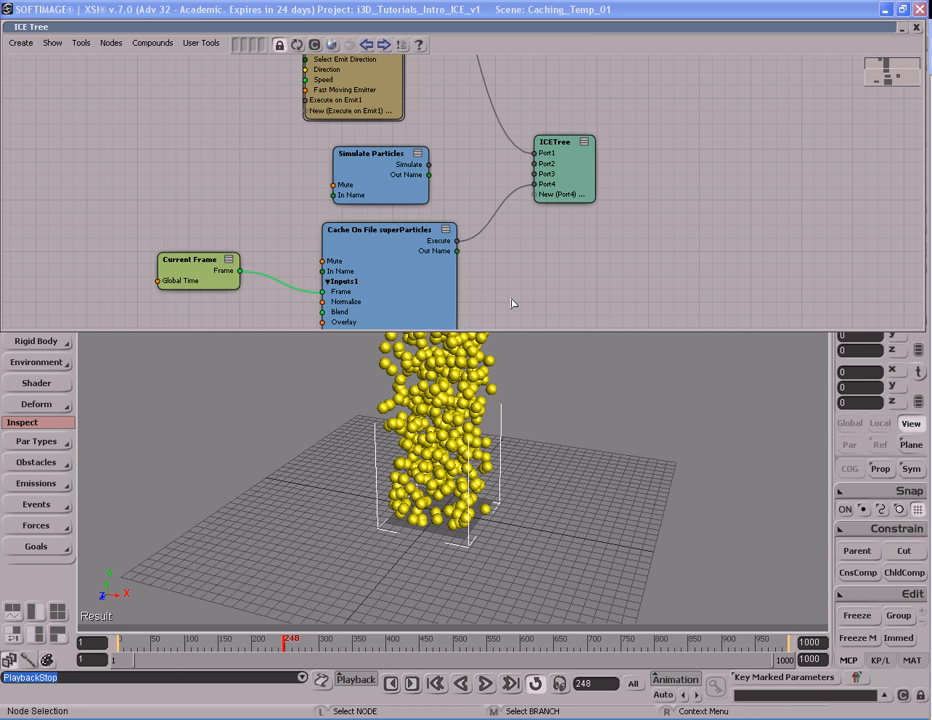
- Open the properties of the Cache On File superParticles node in the ICE tree
key("s")
left_click_drag(520, 295, 516, 248)
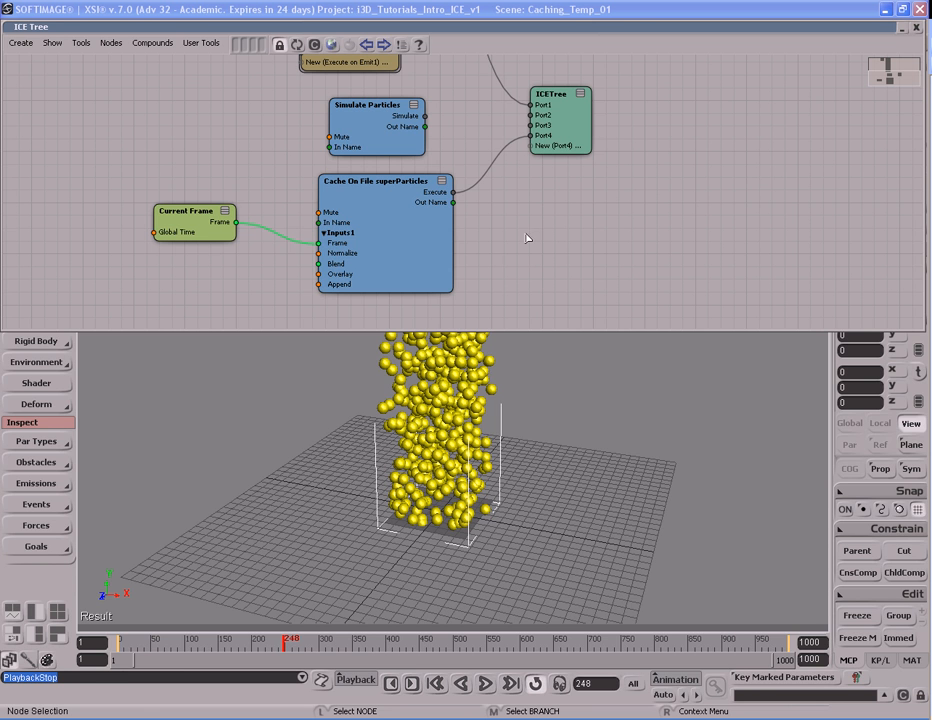
key("s")
left_click_drag(512, 268, 507, 222)
left_click(428, 222)
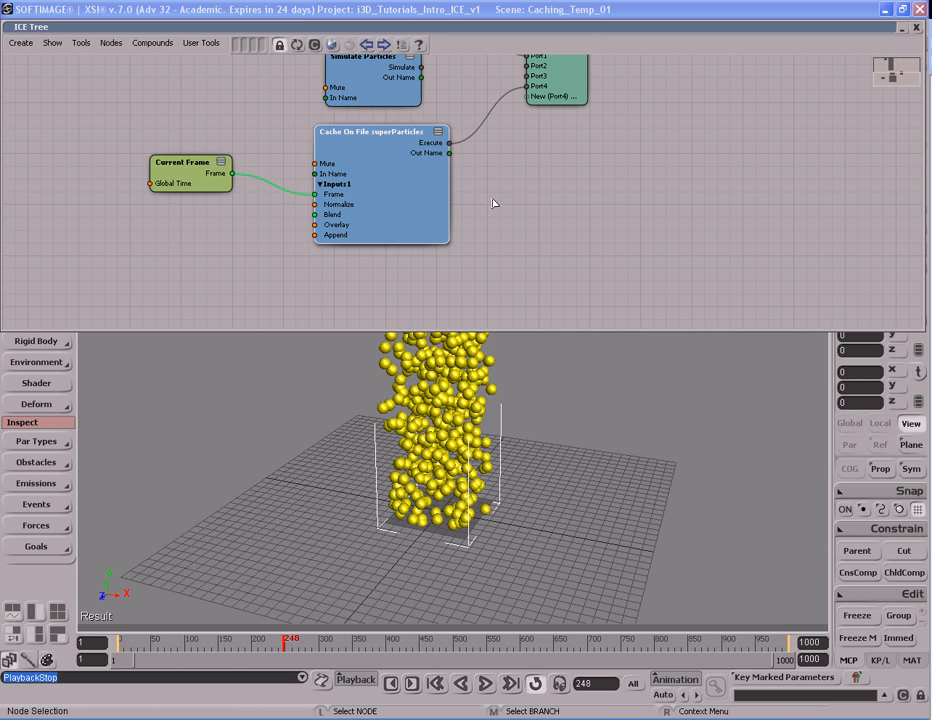
double_click(398, 200)
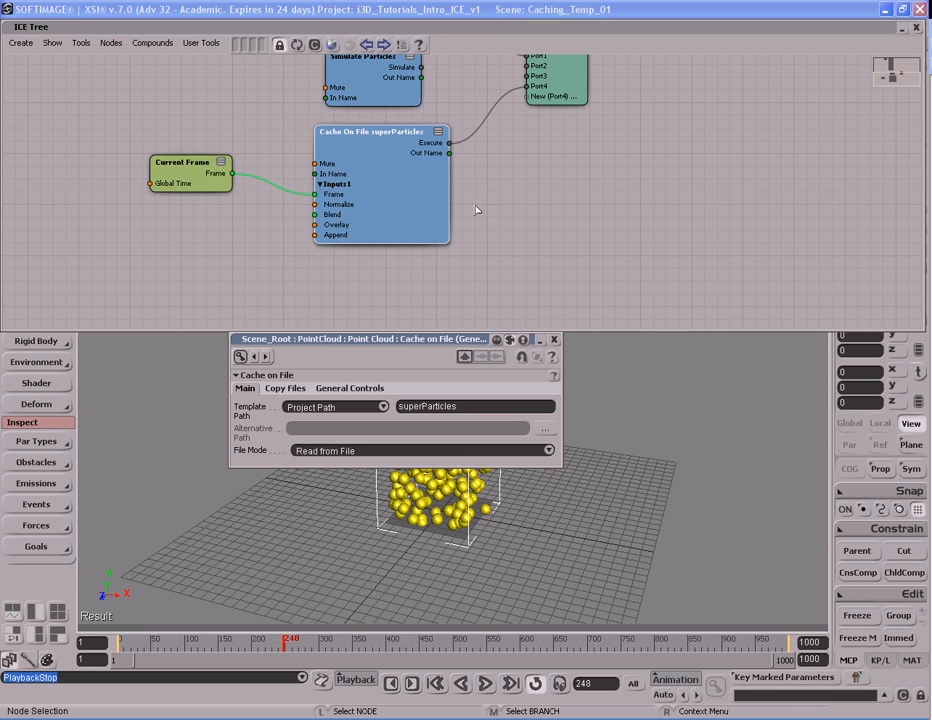
- Enter swirlyEfect as the cache's template name, clear the name completely and close the Cache on File properties
left_click(480, 407)
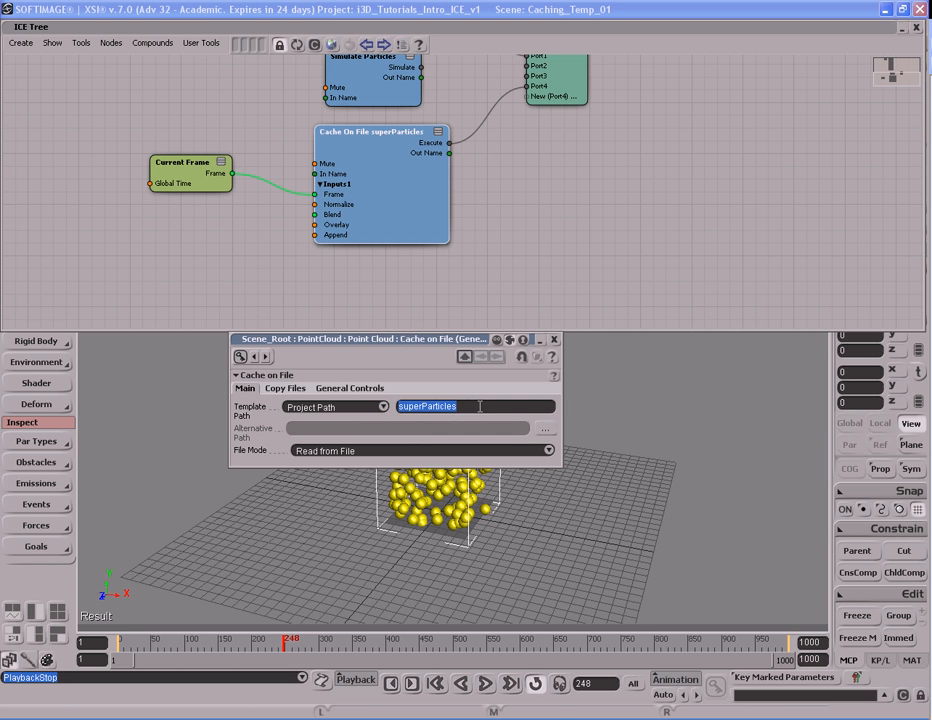
type("swirlyEfect")
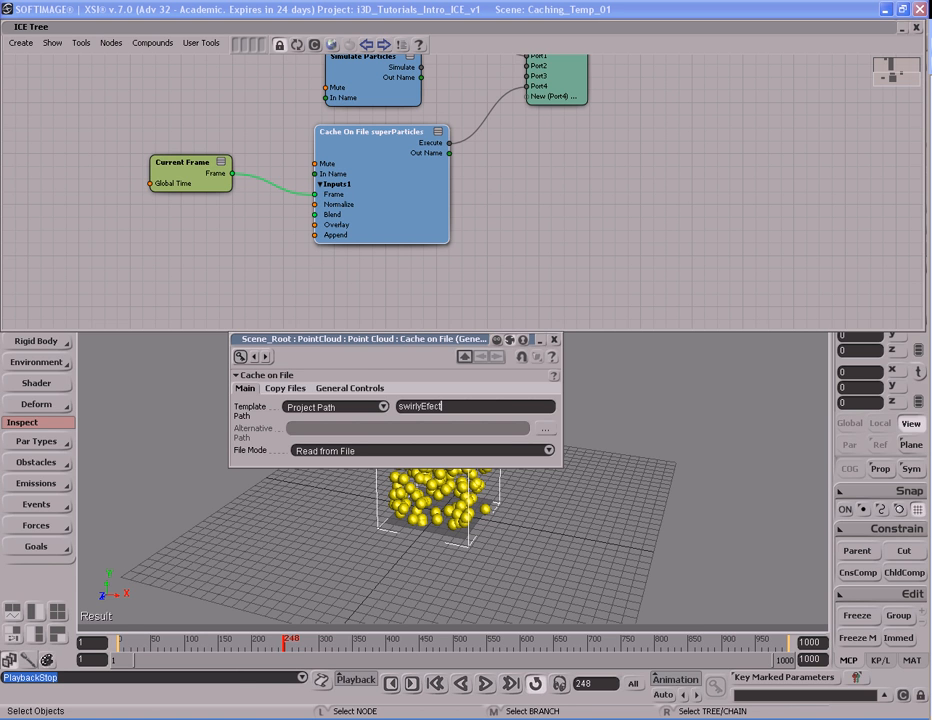
key("BackSpace")
key("BackSpace")
key("BackSpace")
key("BackSpace")
key("BackSpace")
key("BackSpace")
key("BackSpace")
key("BackSpace")
key("BackSpace")
key("BackSpace")
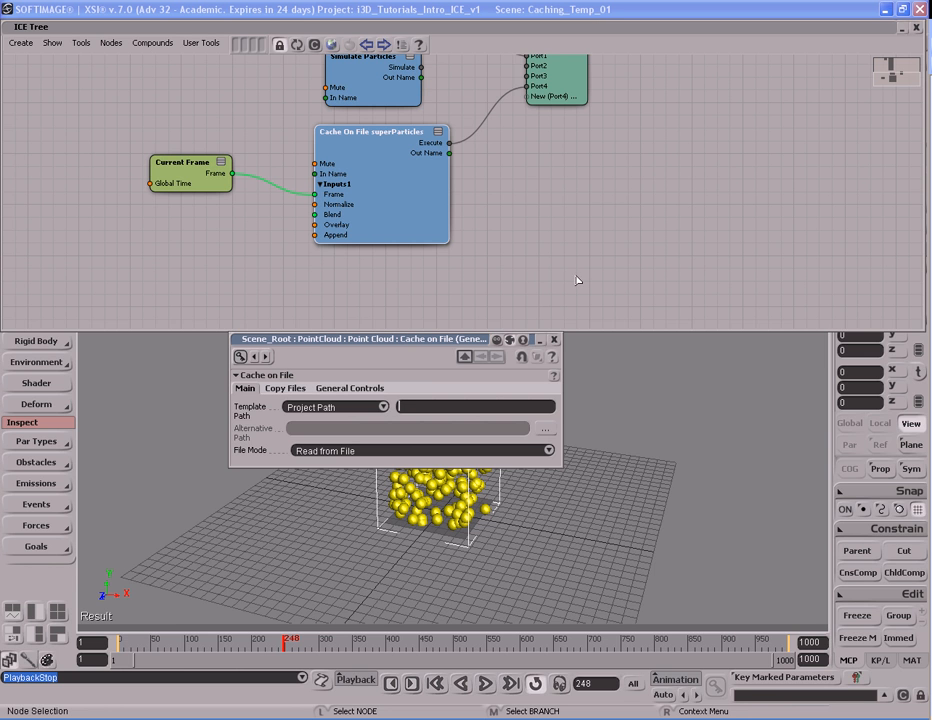
left_click(555, 340)
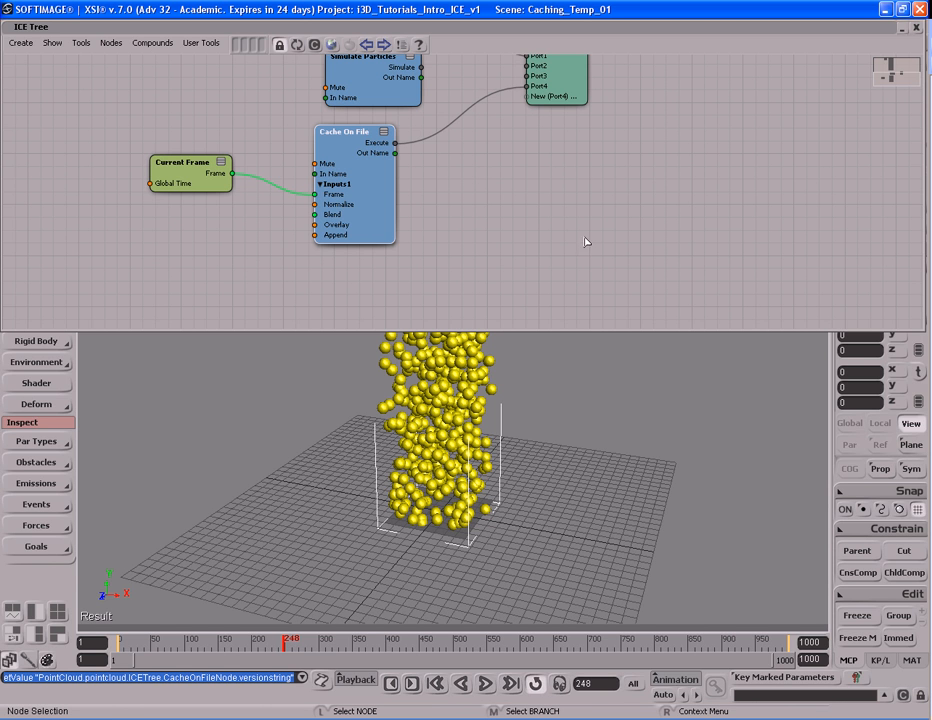
- Close the ICE Tree window and frame the whole particle column in the camera view
left_click(915, 28)
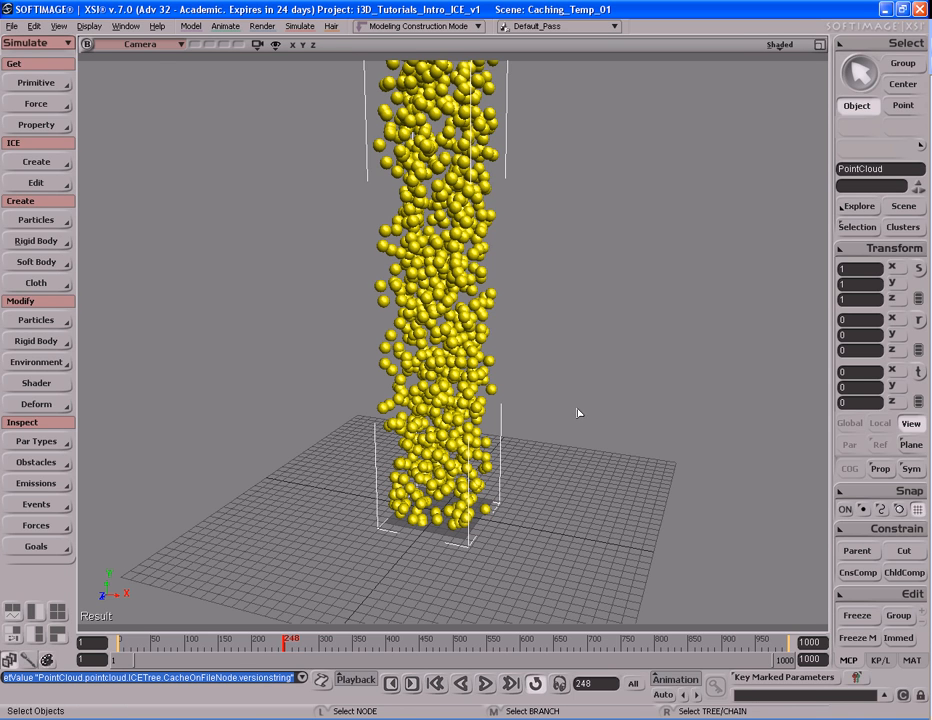
key("s")
middle_click_drag(497, 379, 476, 333)
left_click_drag(476, 333, 472, 366)
middle_click_drag(579, 374, 497, 383)
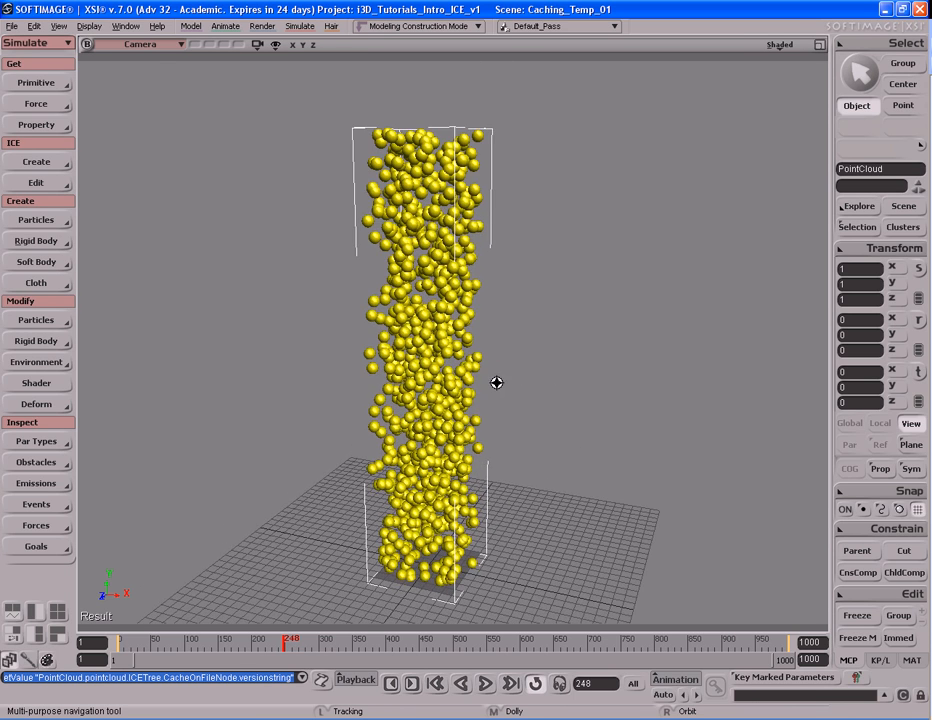
left_click_drag(497, 383, 497, 375)
key("space")
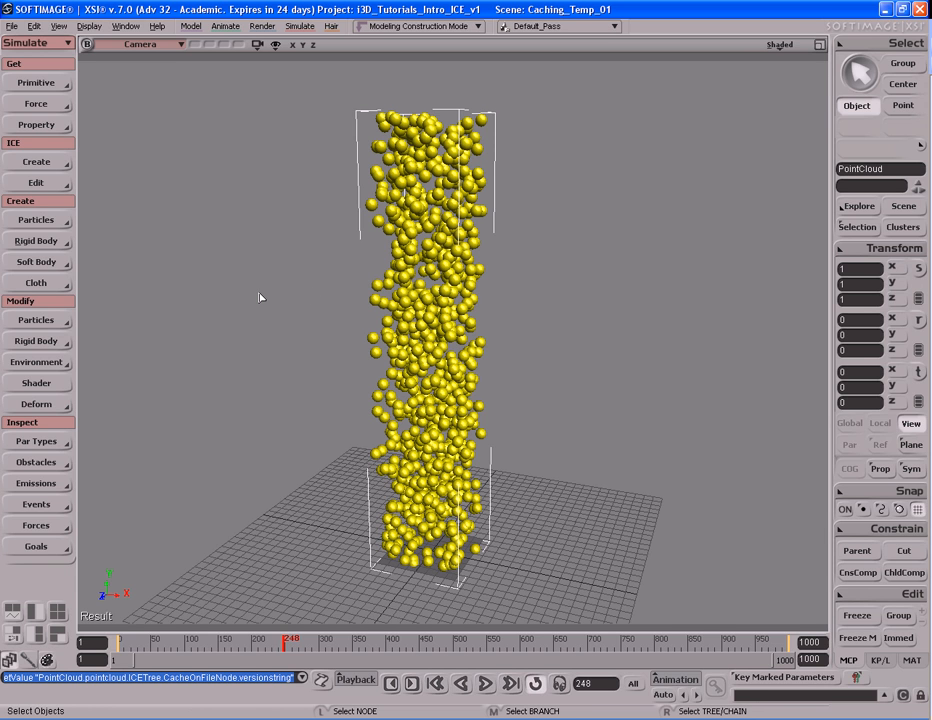
- Switch to the Animate tools and start Write Geometry Cache for the selected point cloud
key("2")
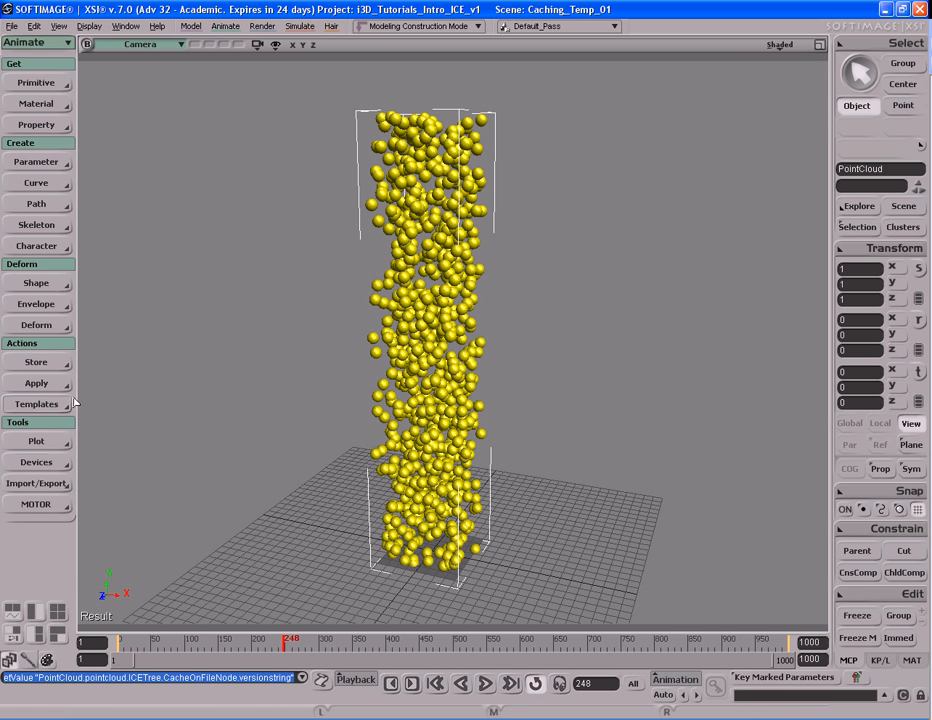
left_click(38, 441)
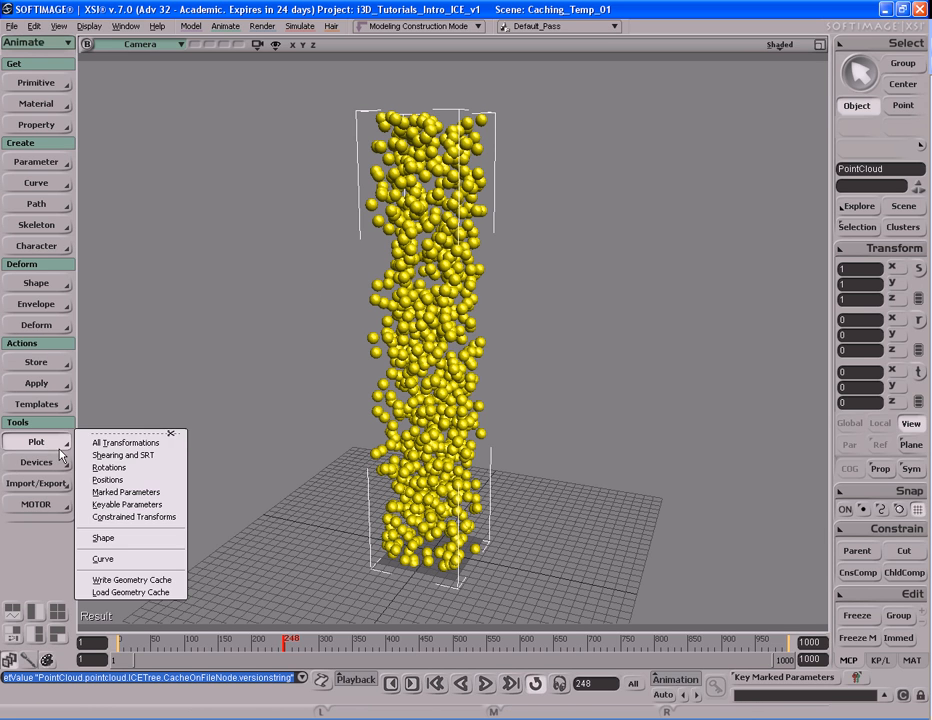
left_click(169, 581)
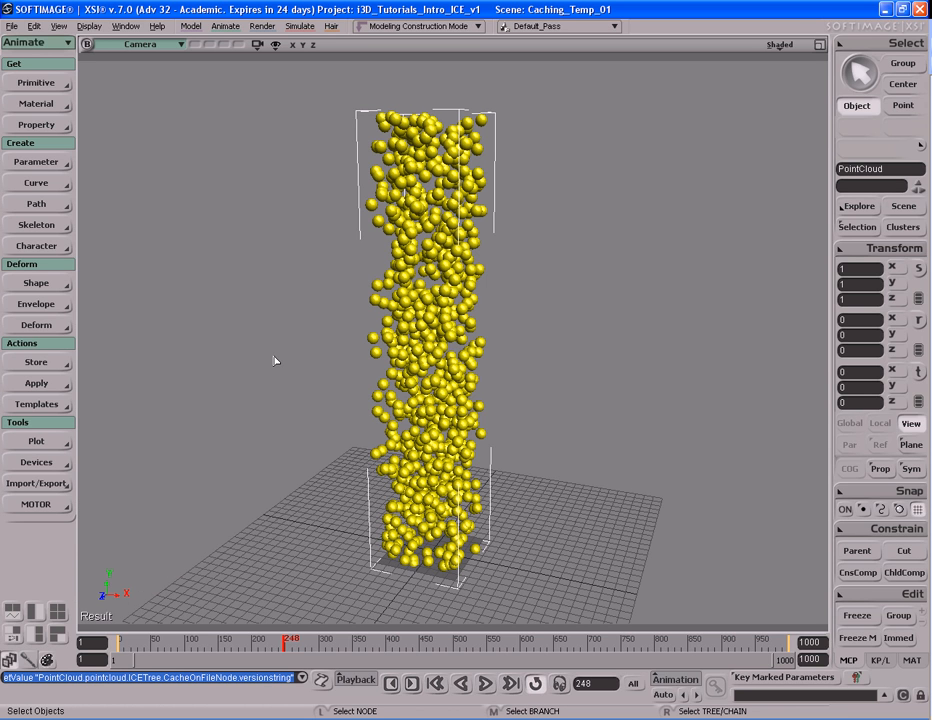